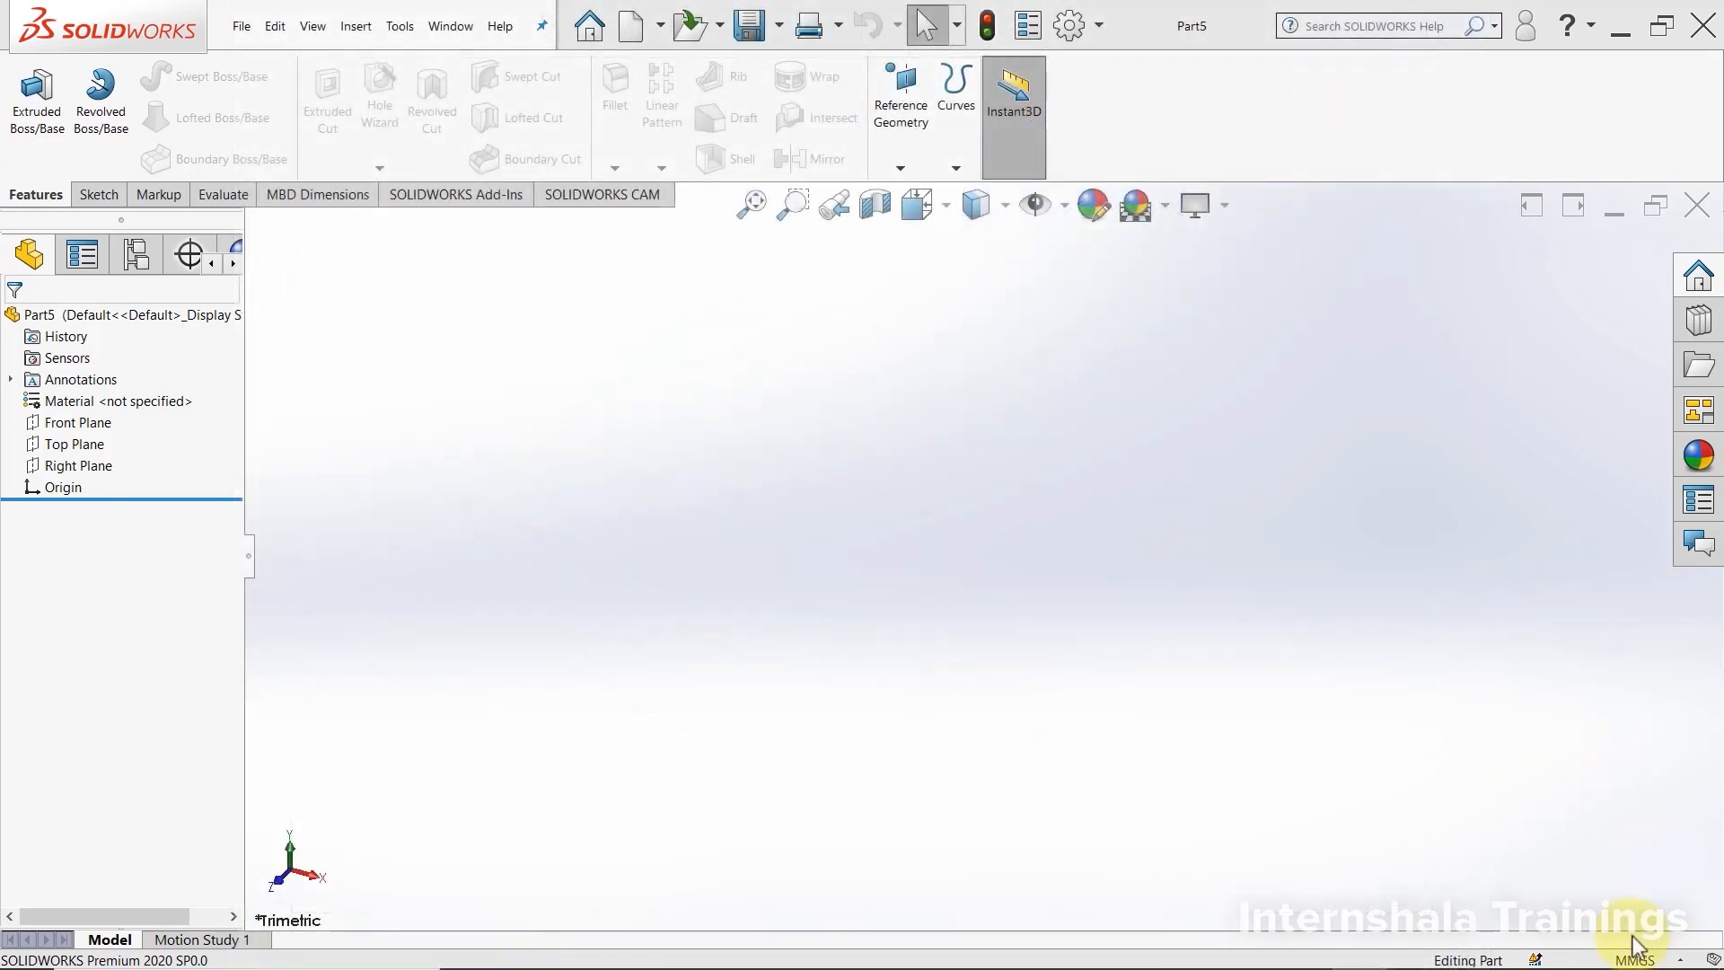
Check the document's unit system options and start a sketch on the Top Plane.
click(1648, 961)
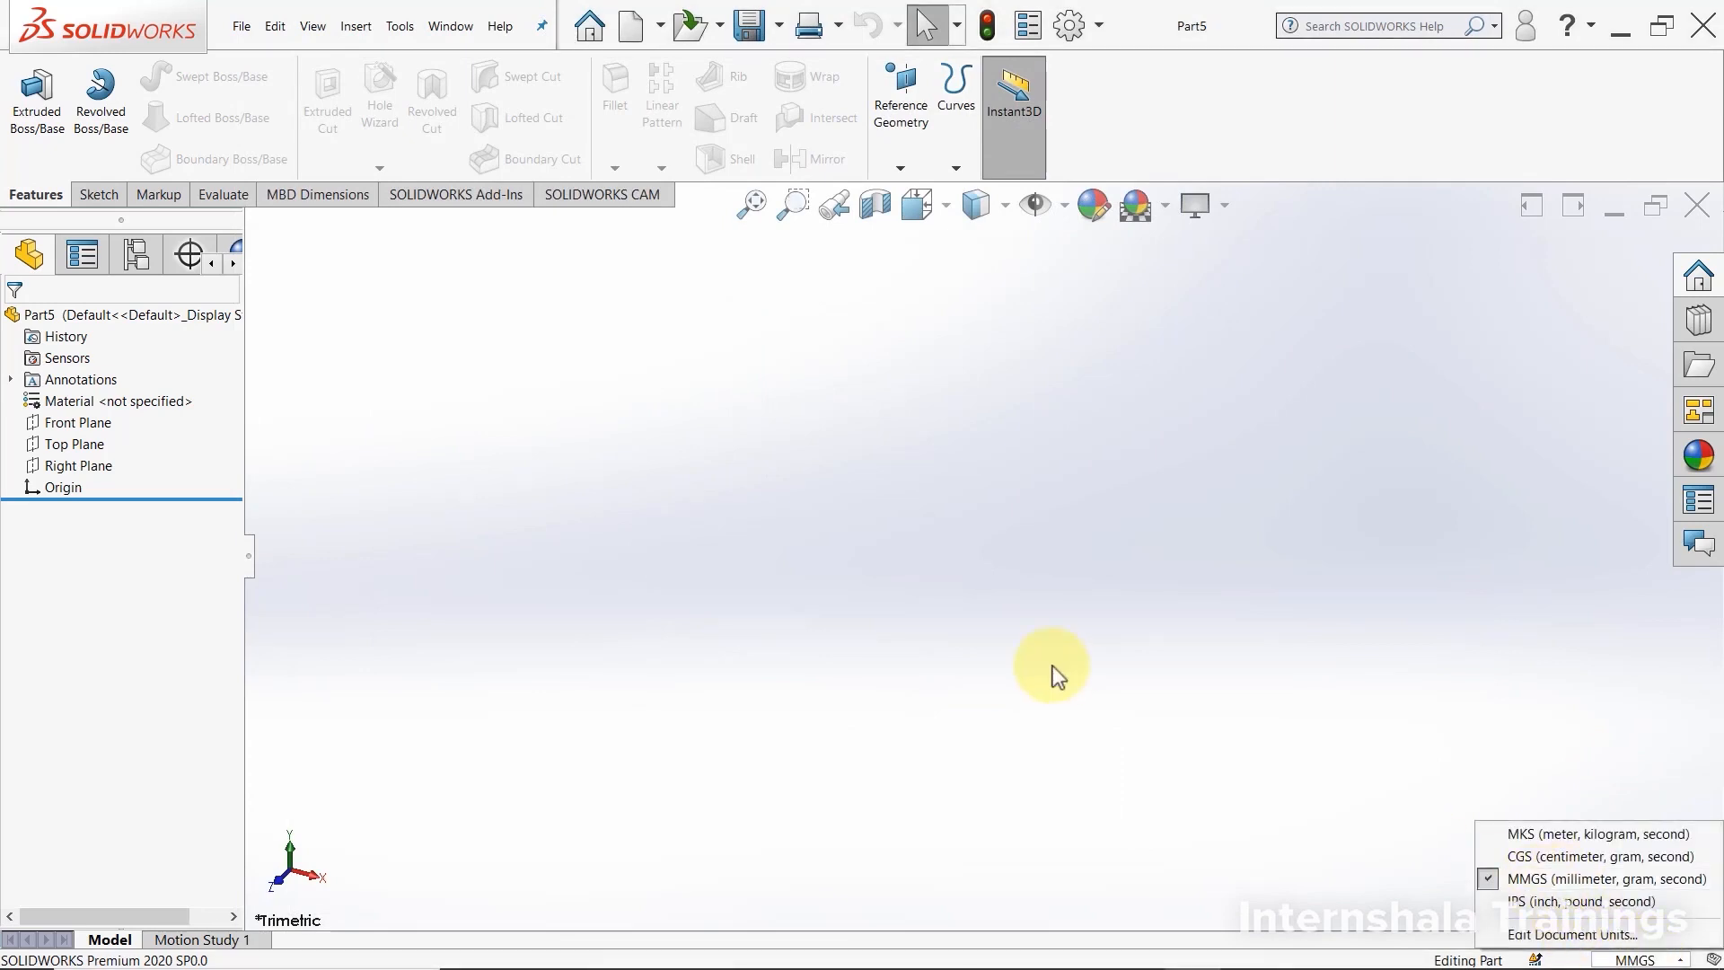
click(1019, 665)
click(83, 443)
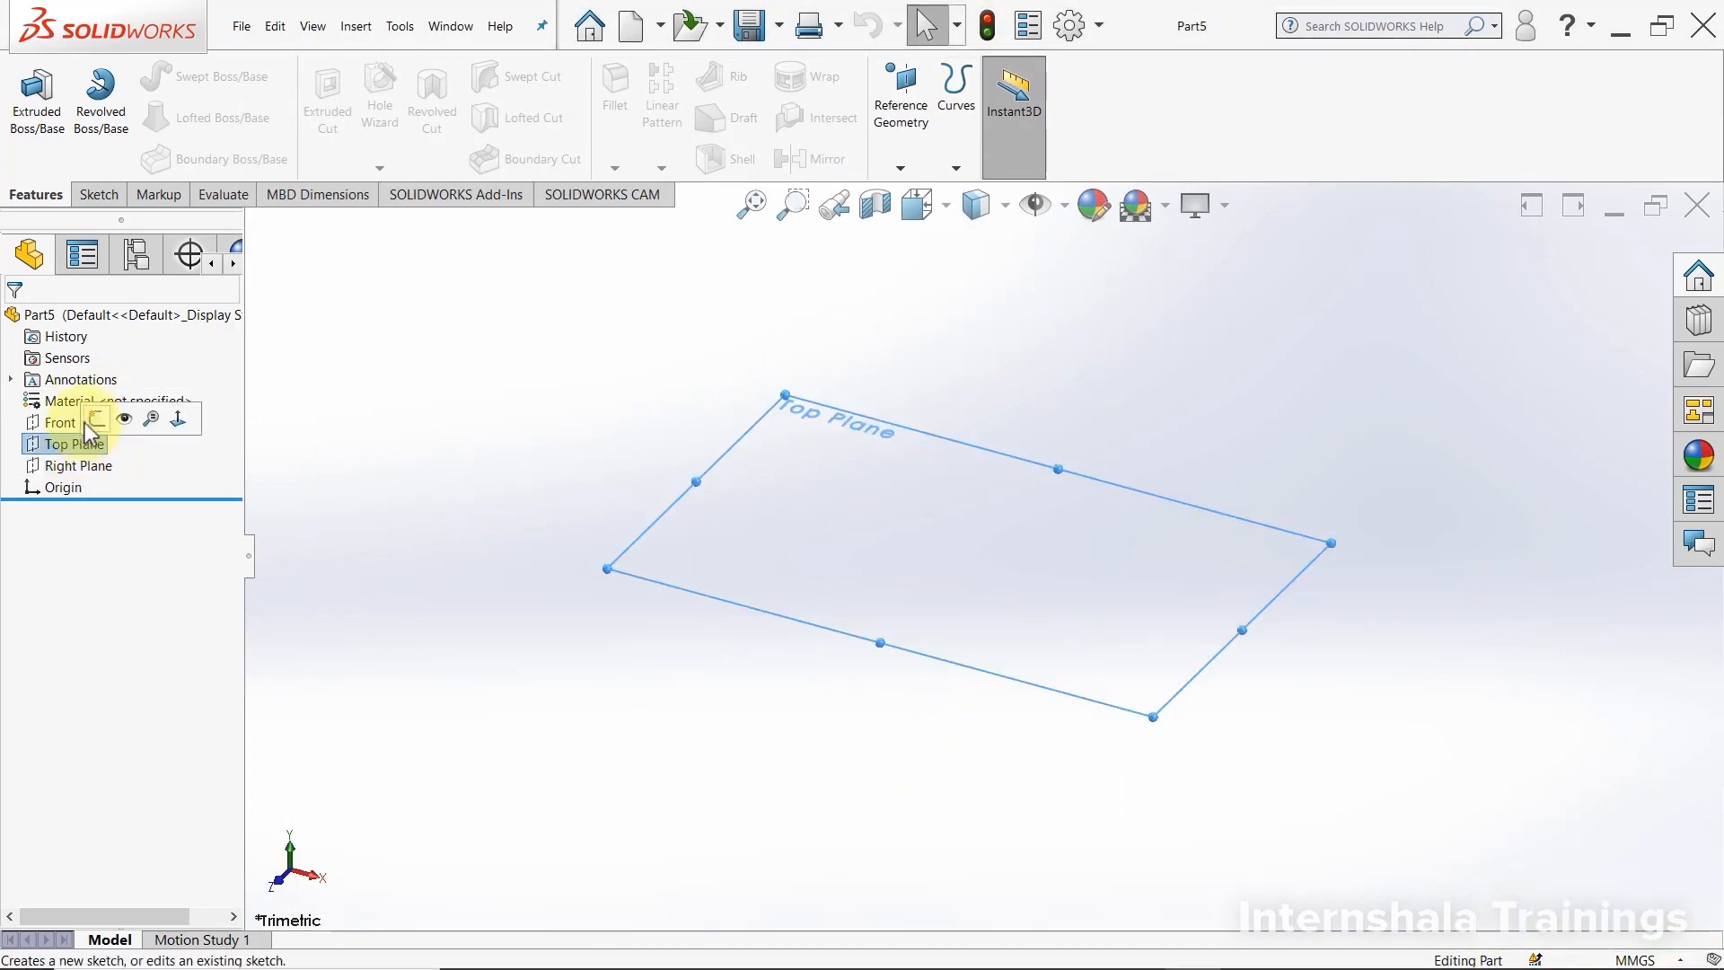
click(88, 420)
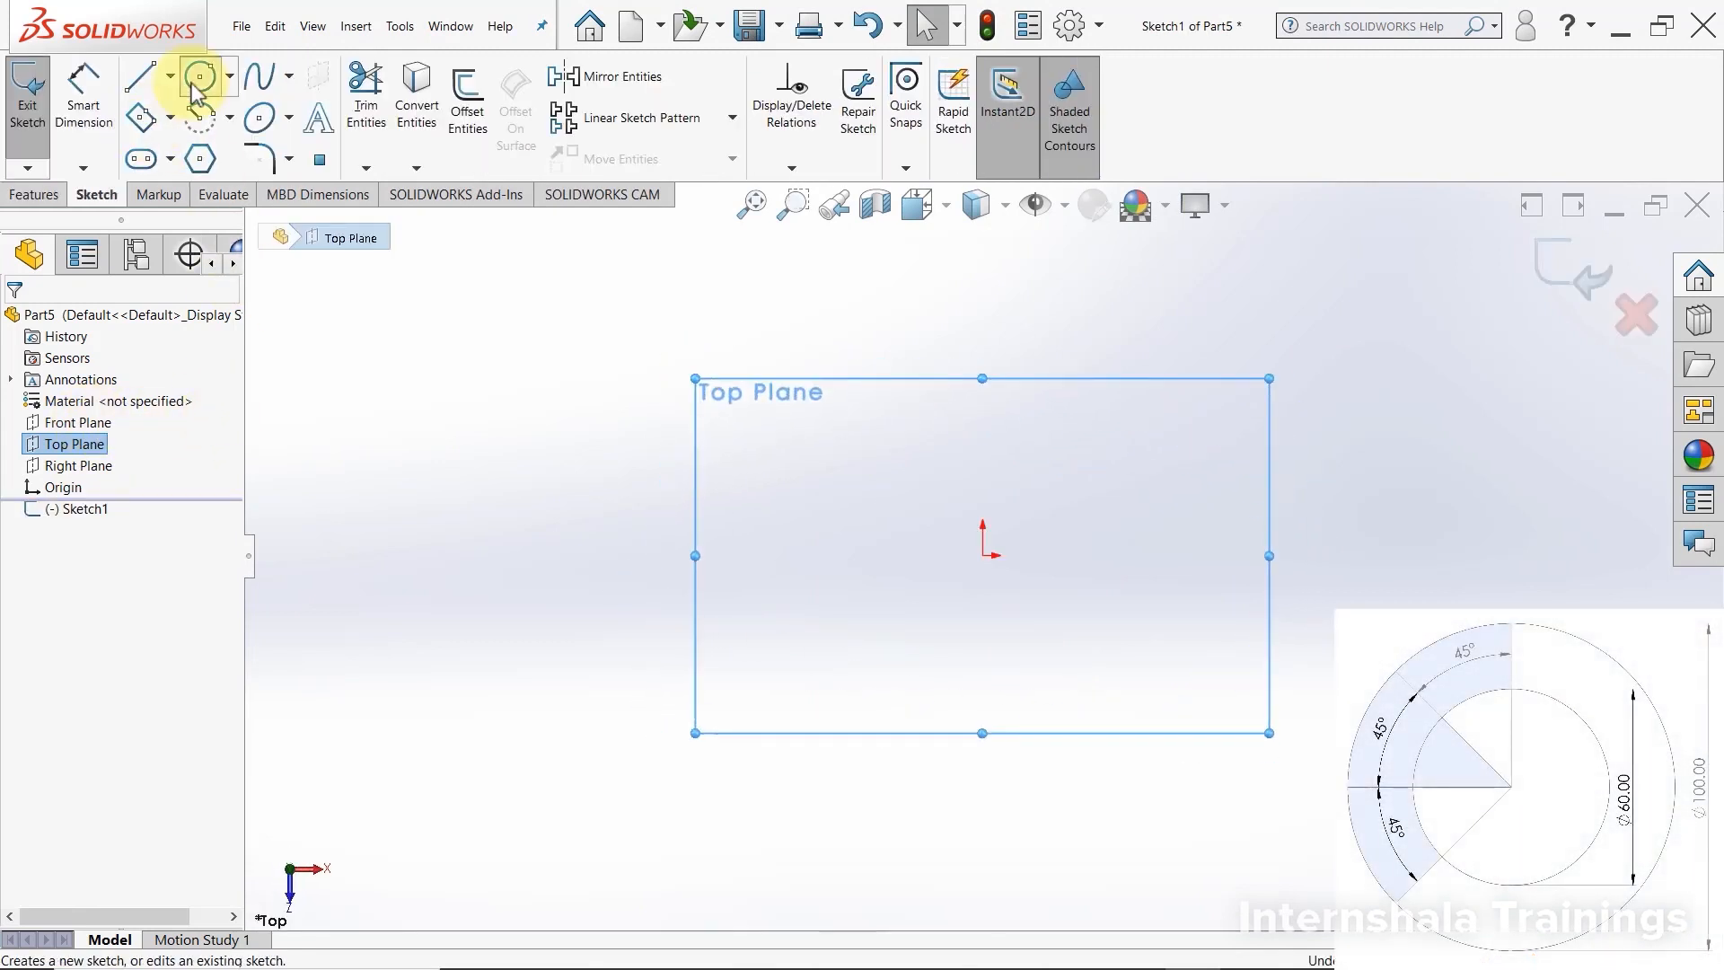
Sketch two concentric circles centred on the origin, with radii of about 56 mm and 25 mm.
click(199, 76)
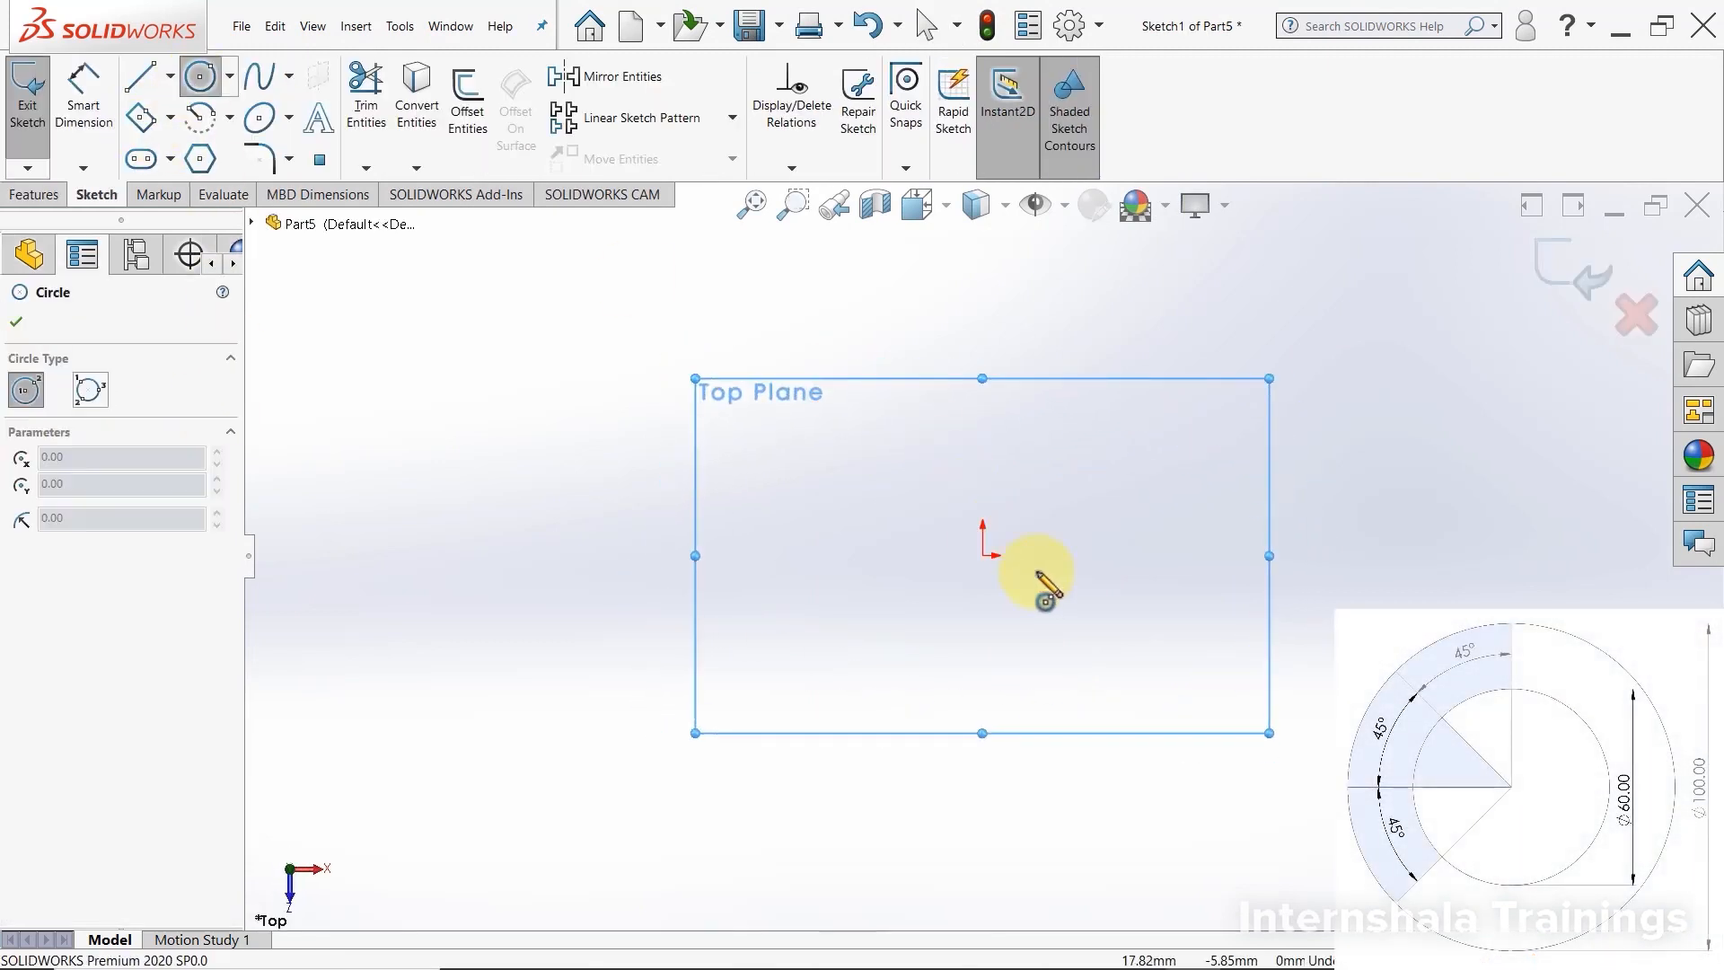
click(982, 556)
click(839, 673)
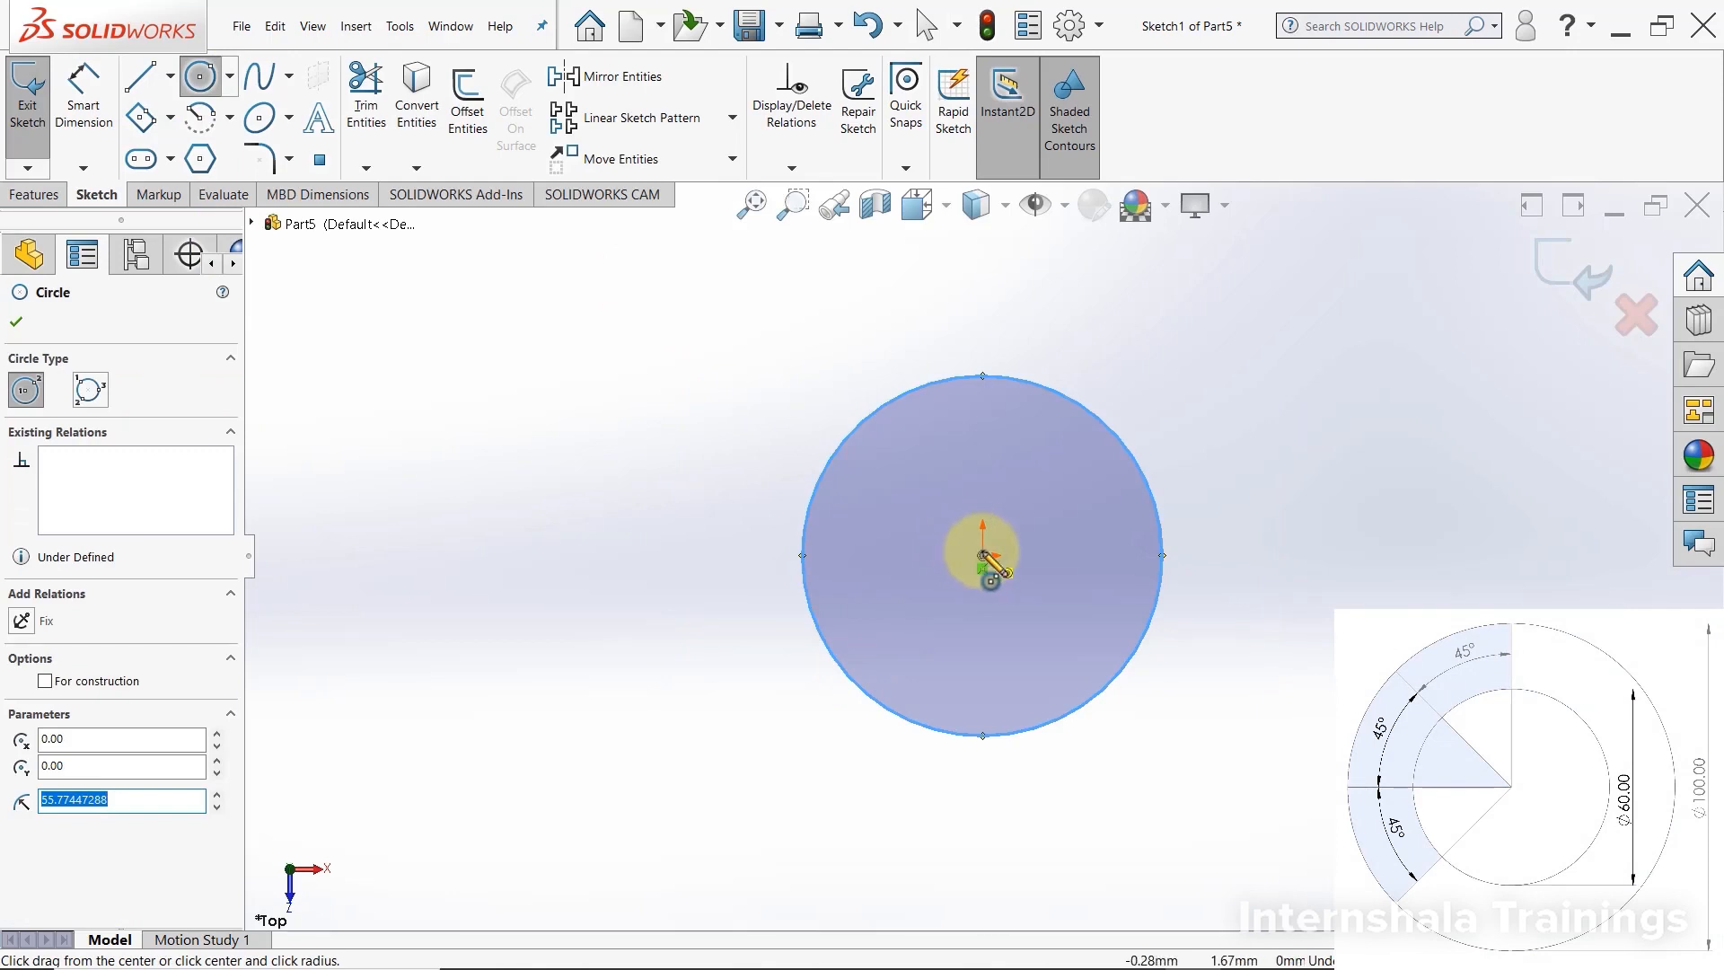
click(982, 556)
click(926, 611)
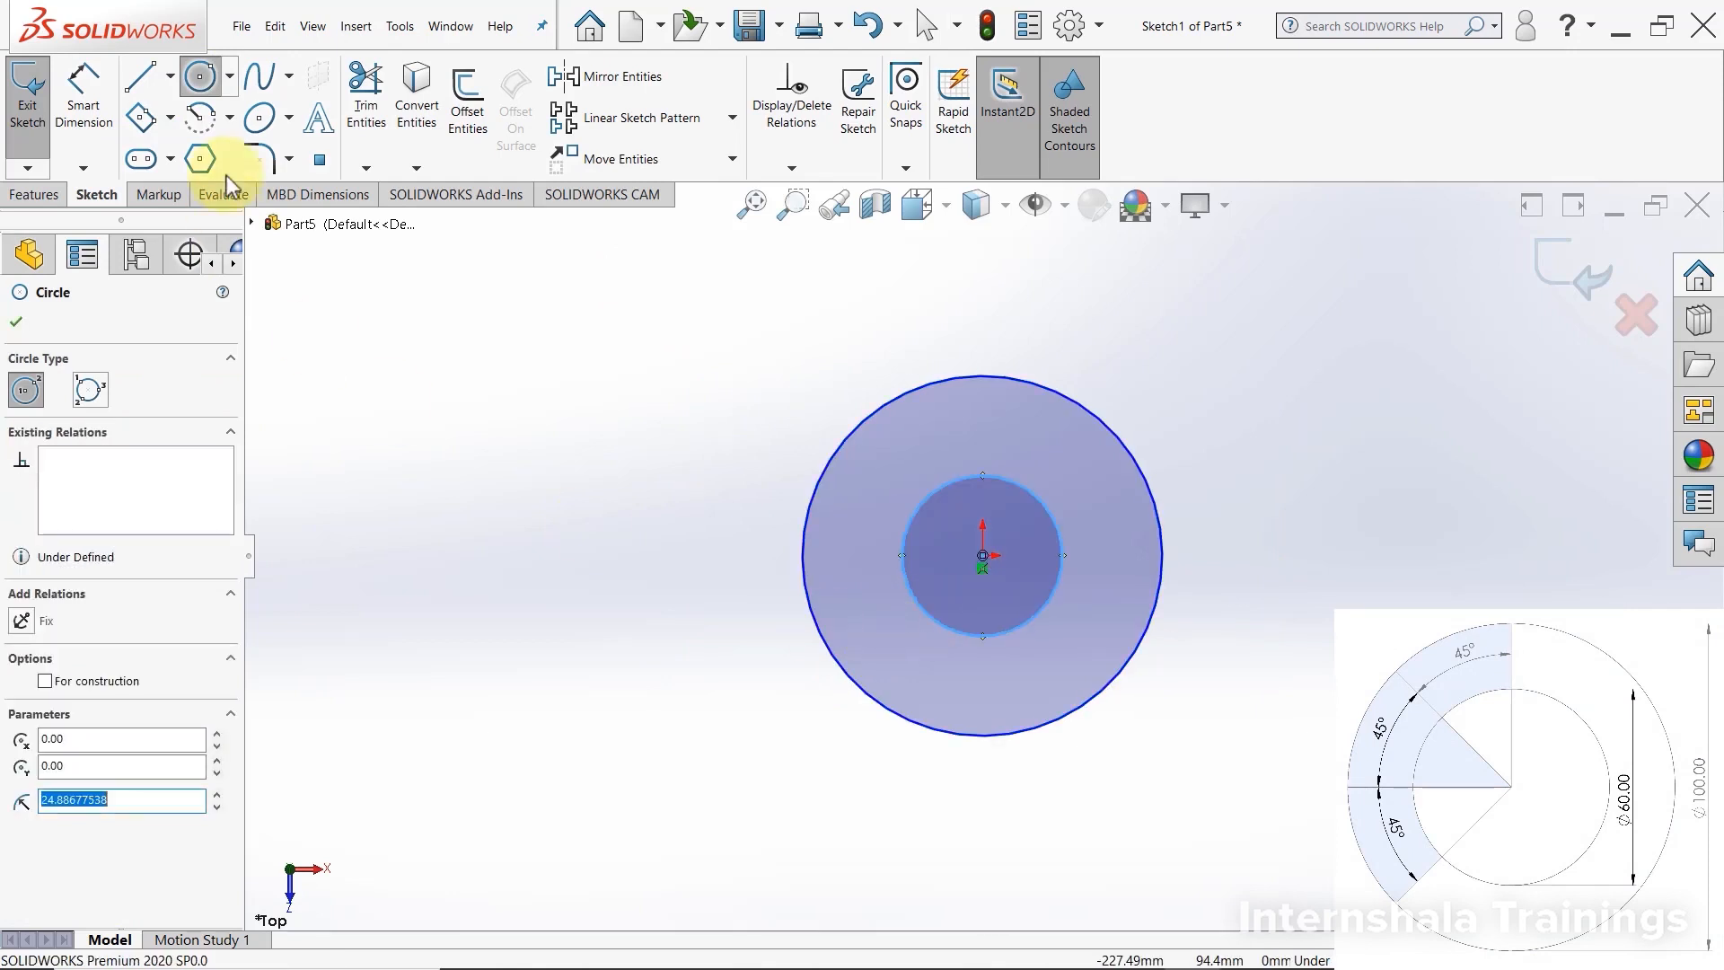
Draw a vertical line from the origin up to the outer circle.
click(143, 83)
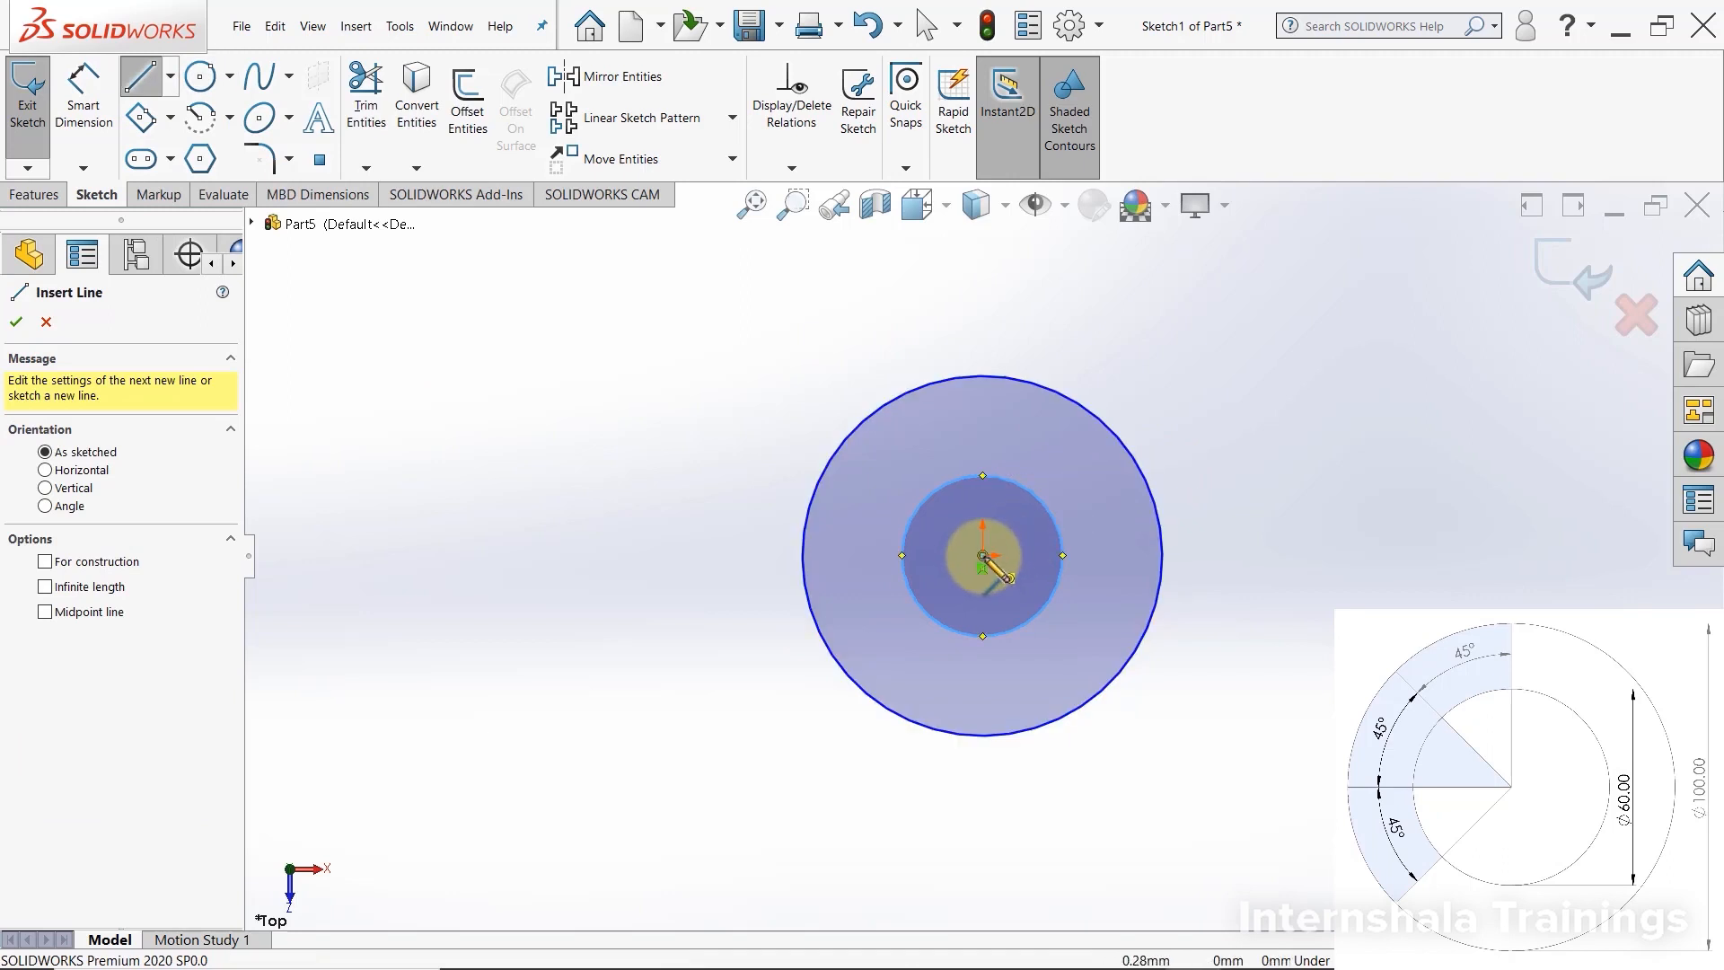
click(983, 556)
click(983, 375)
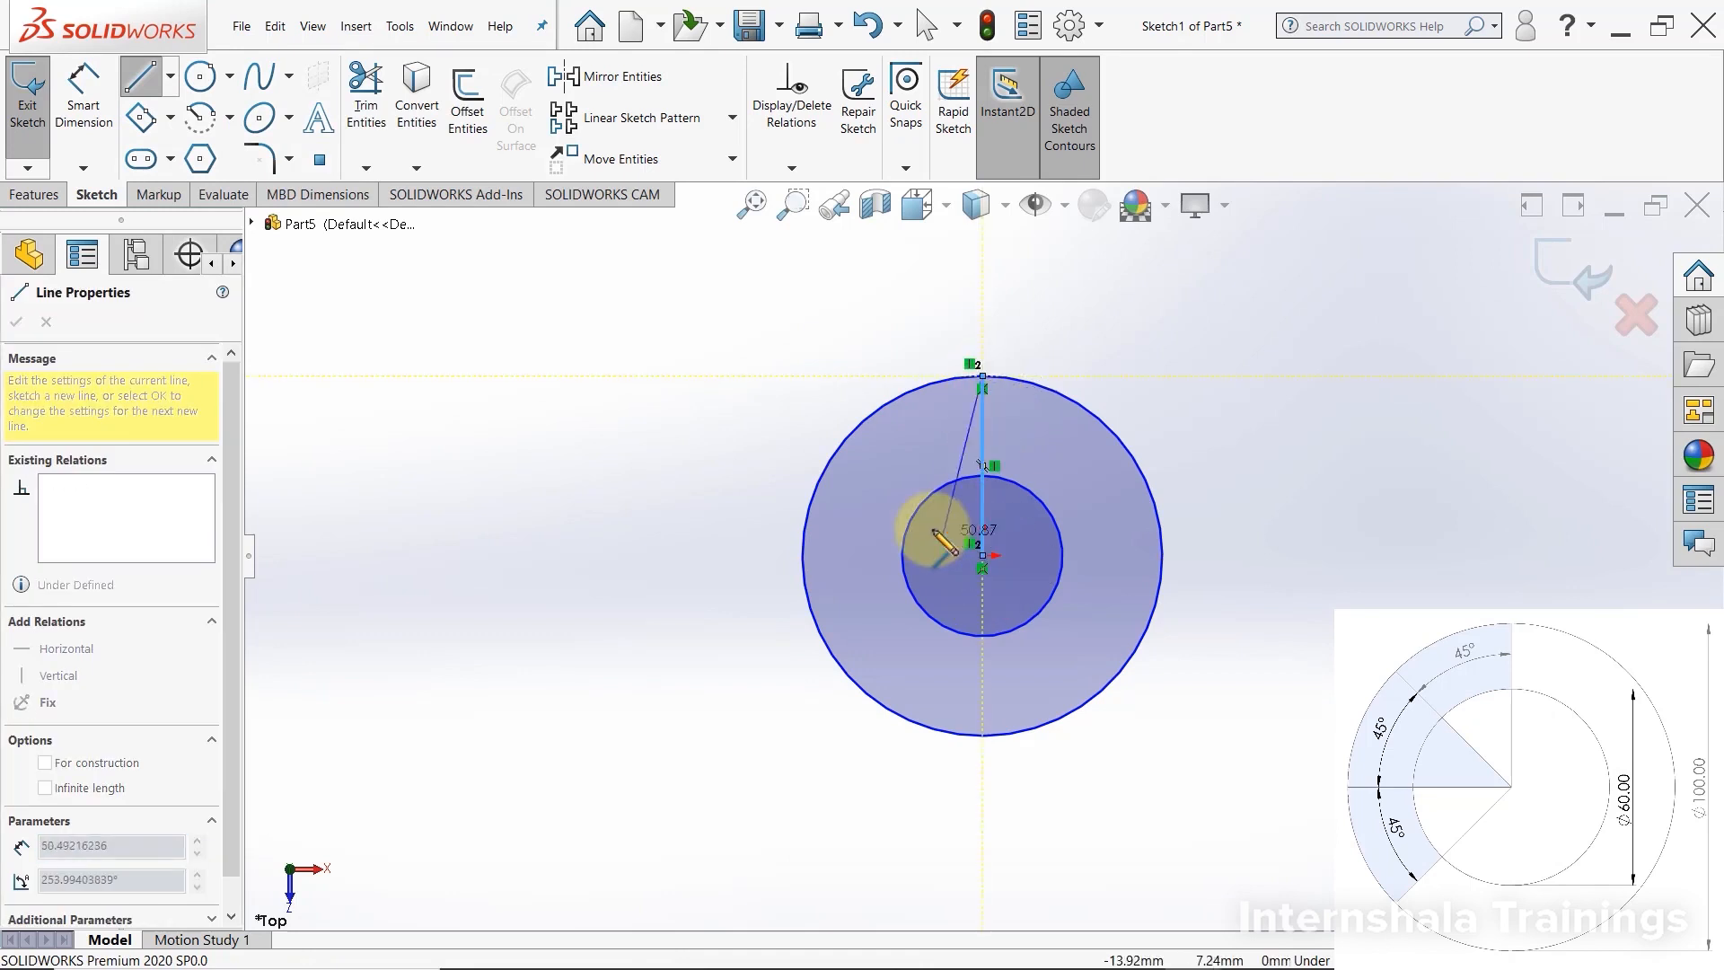
key(Escape)
Draw three more radial lines from the origin to the outer circle: one to the upper left, one horizontal to the left, one to the lower left.
click(140, 76)
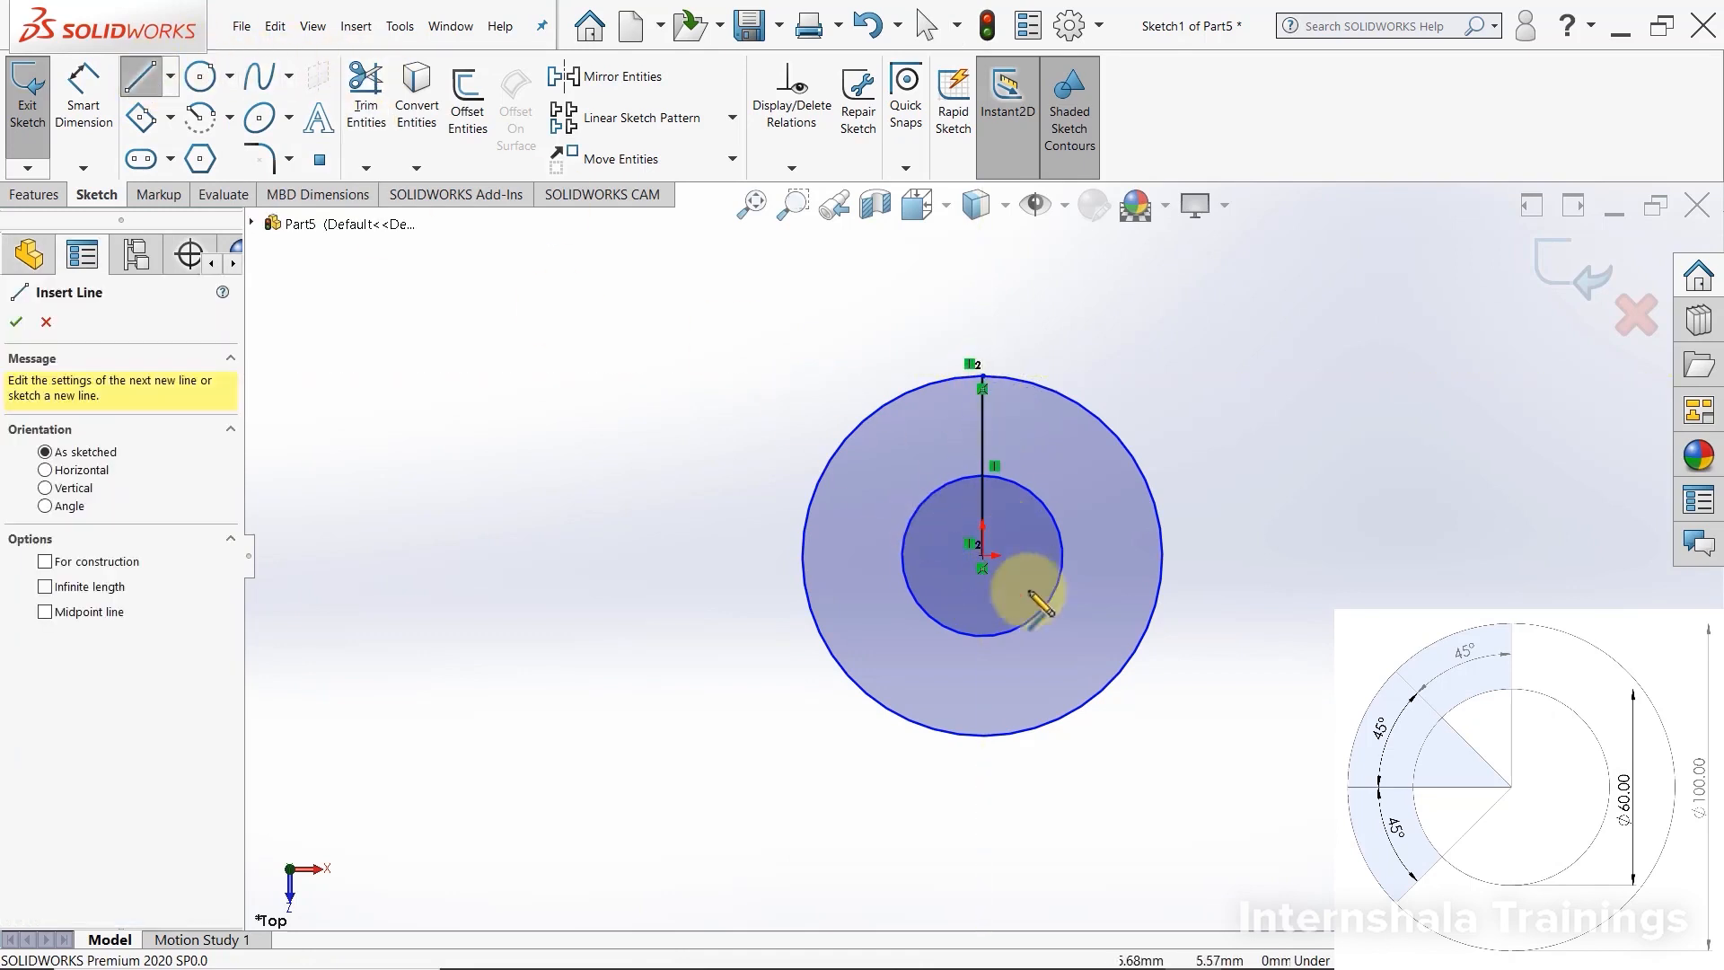
click(984, 556)
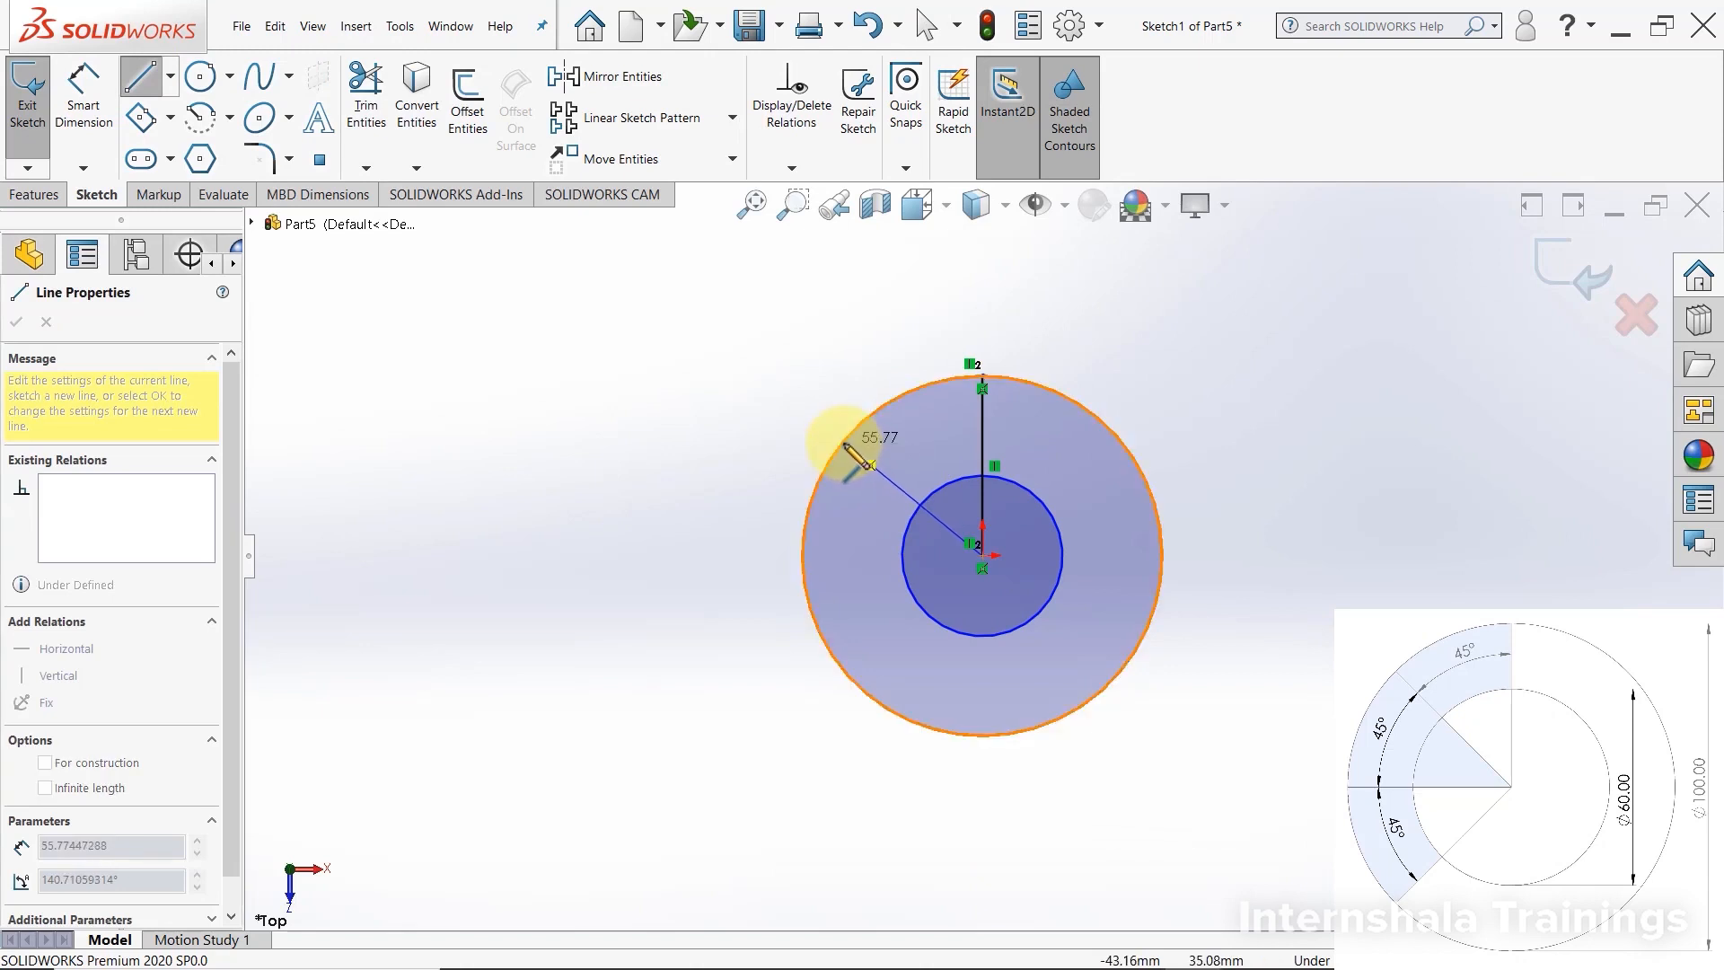
click(842, 442)
click(983, 557)
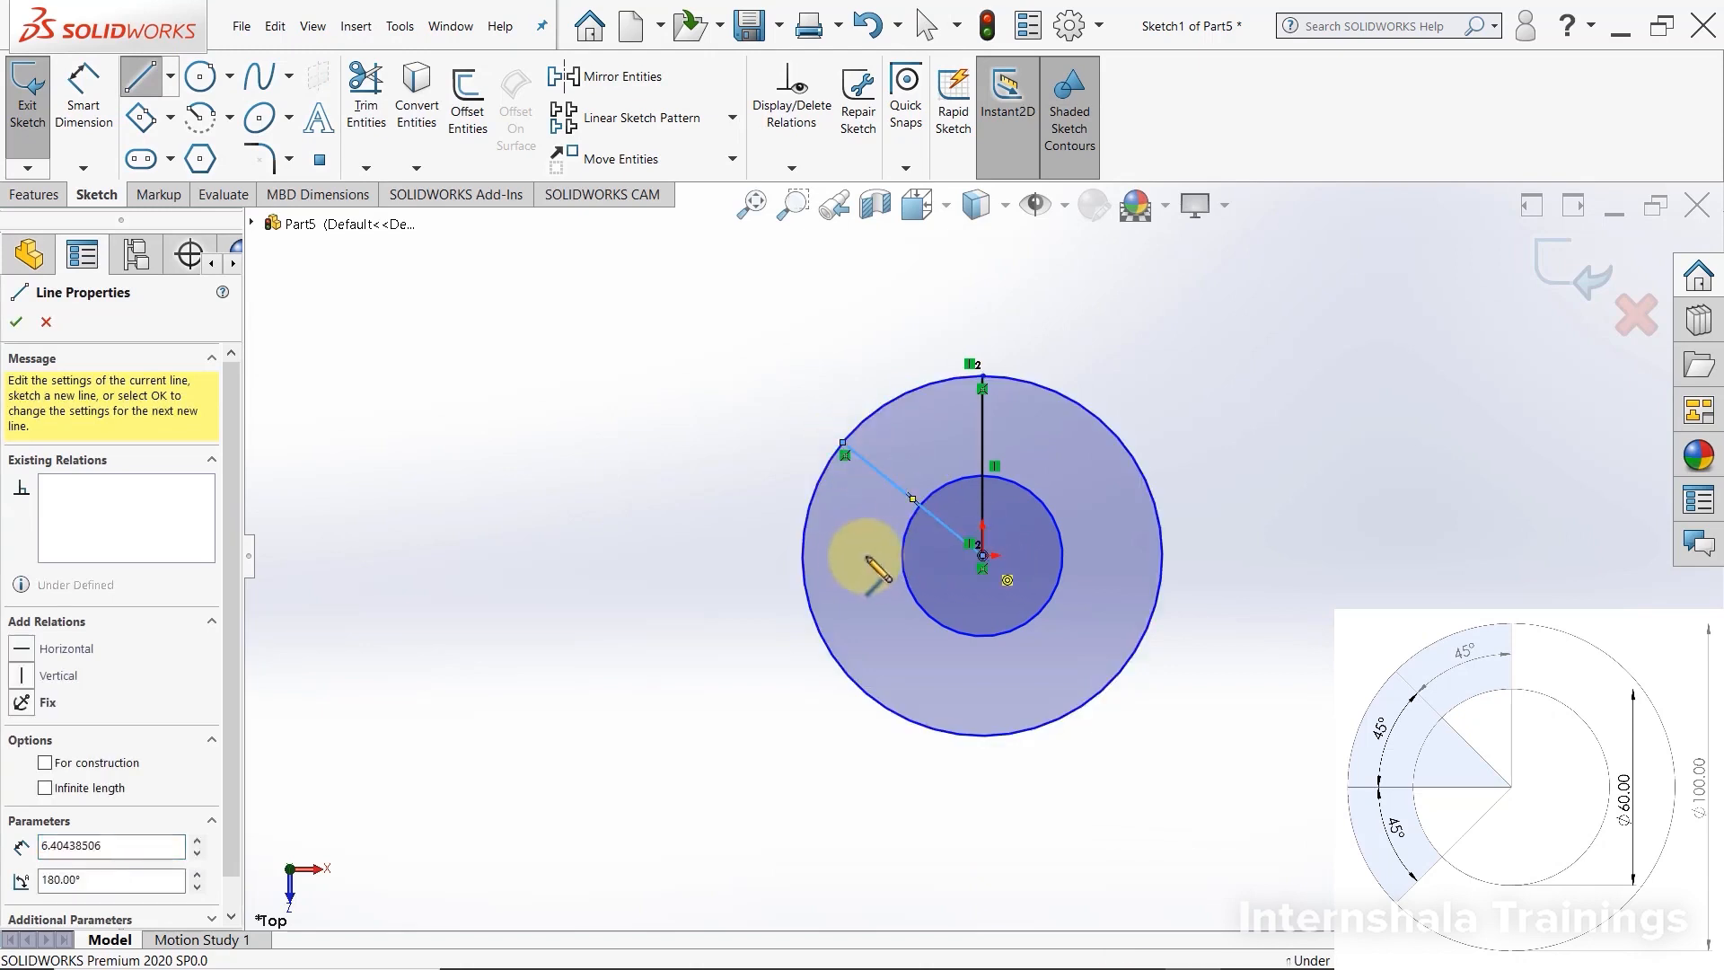
click(803, 557)
click(983, 557)
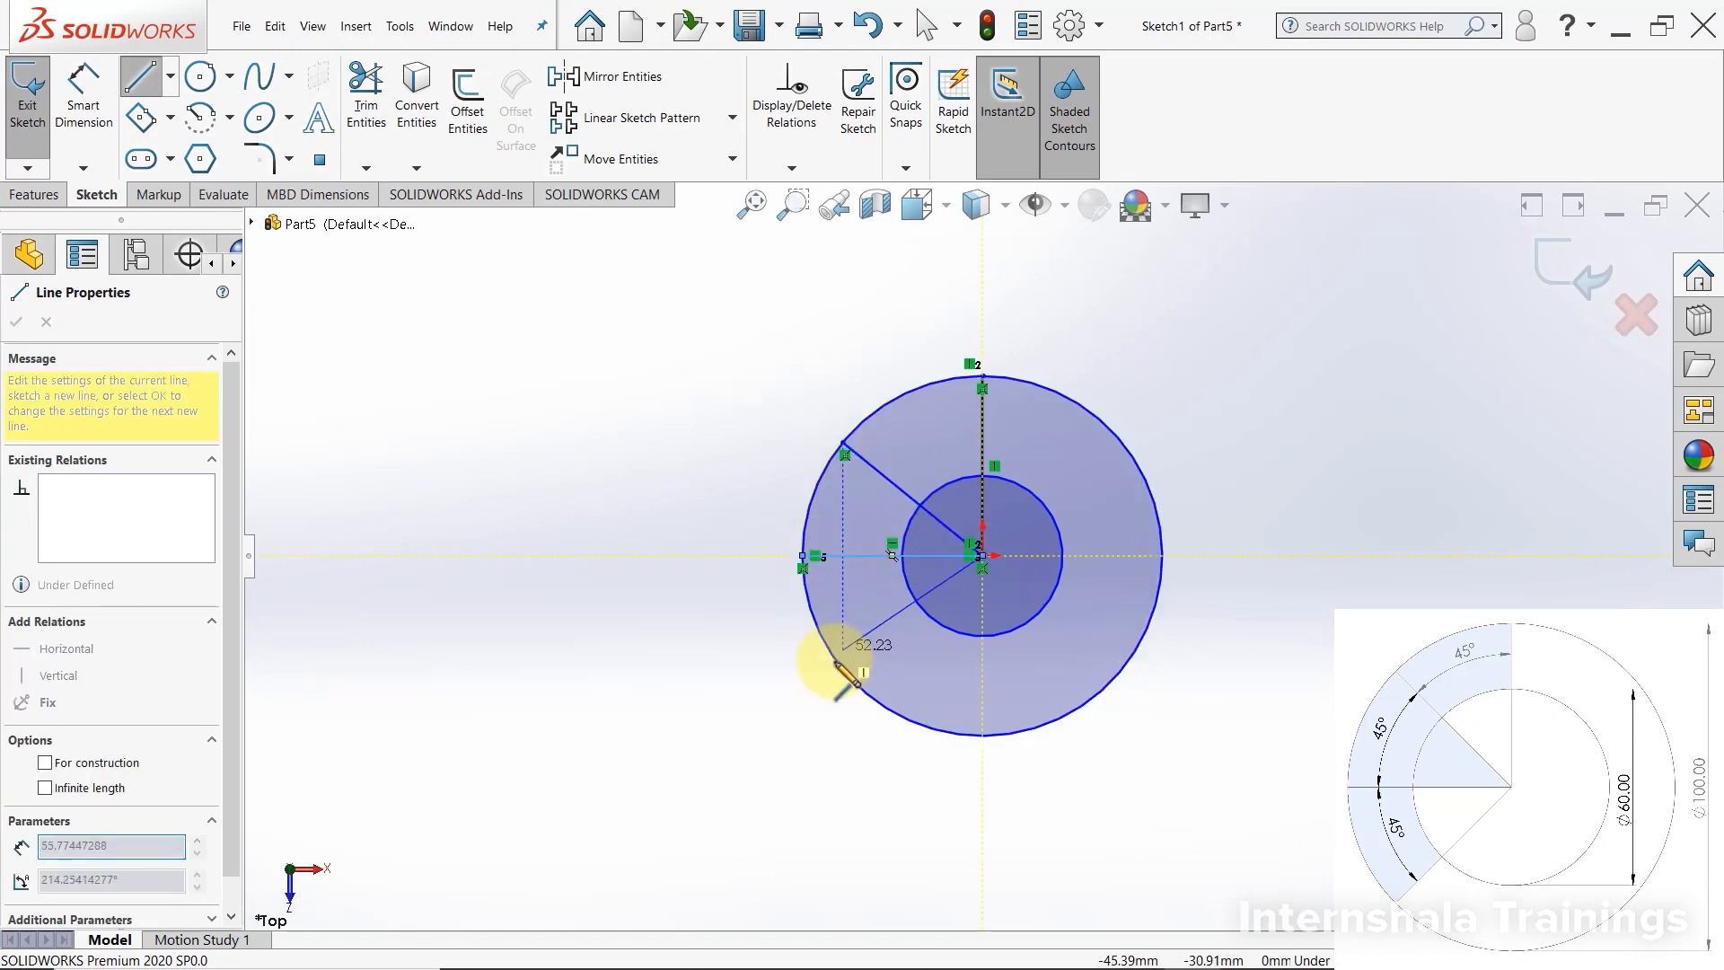
click(839, 662)
key(Escape)
key(Escape)
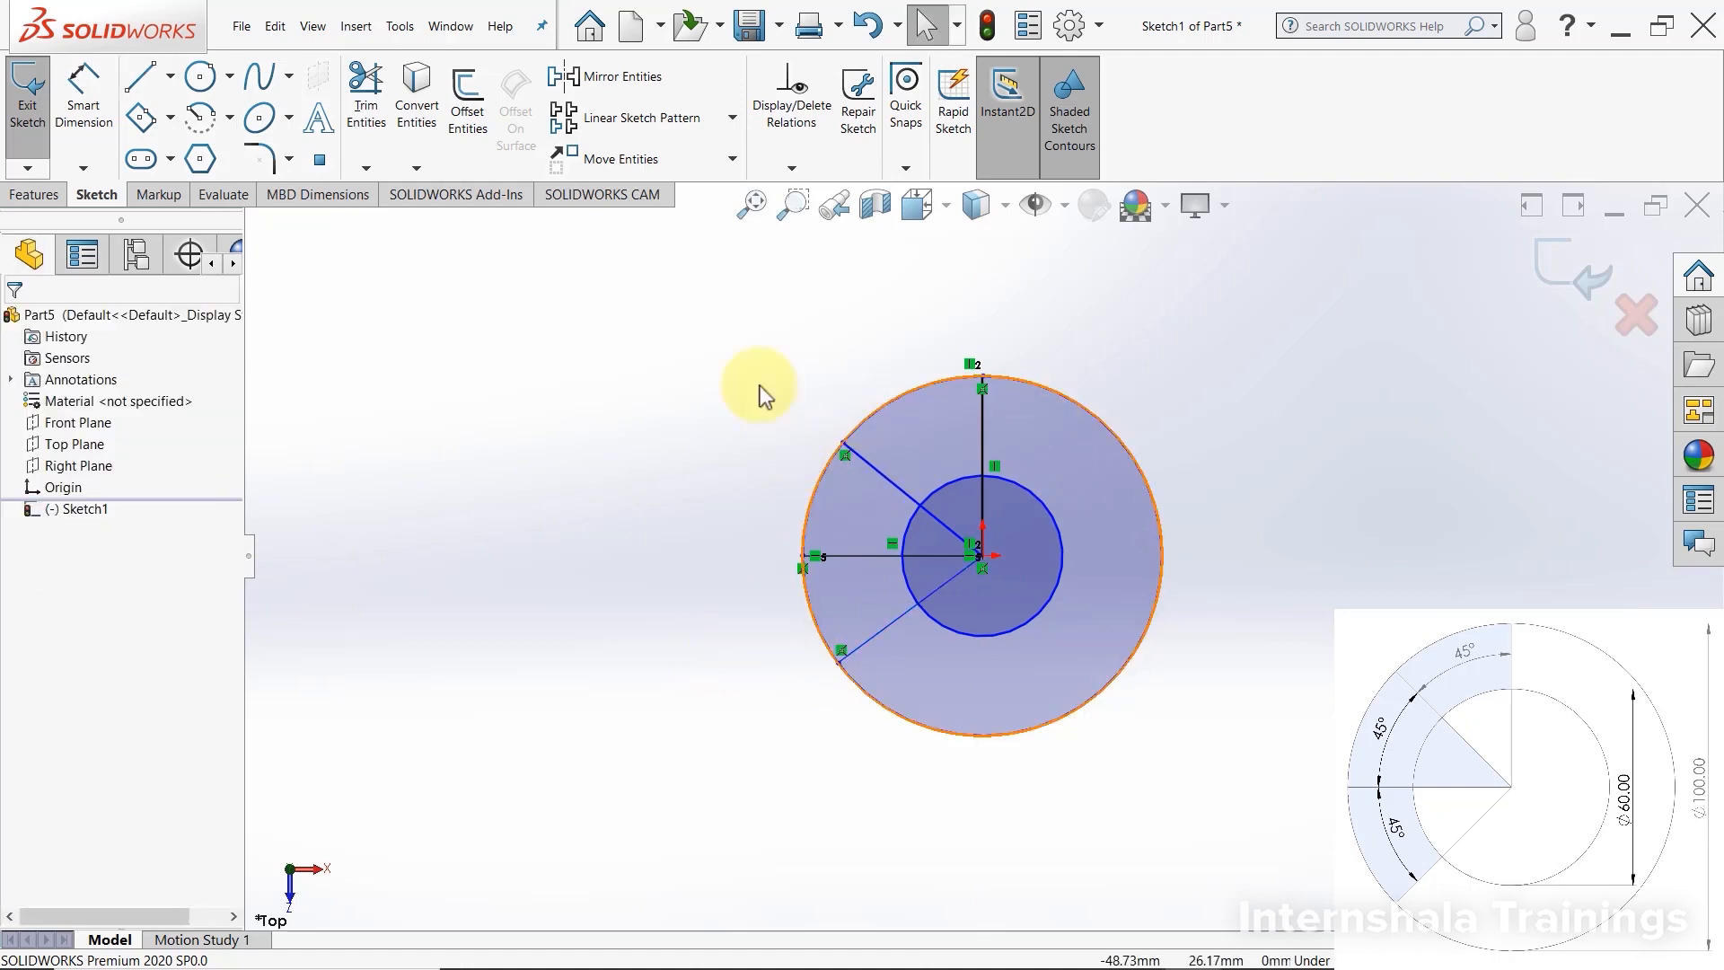
Dimension the angle between the upper-left radial line and the horizontal line as 45 degrees.
click(76, 119)
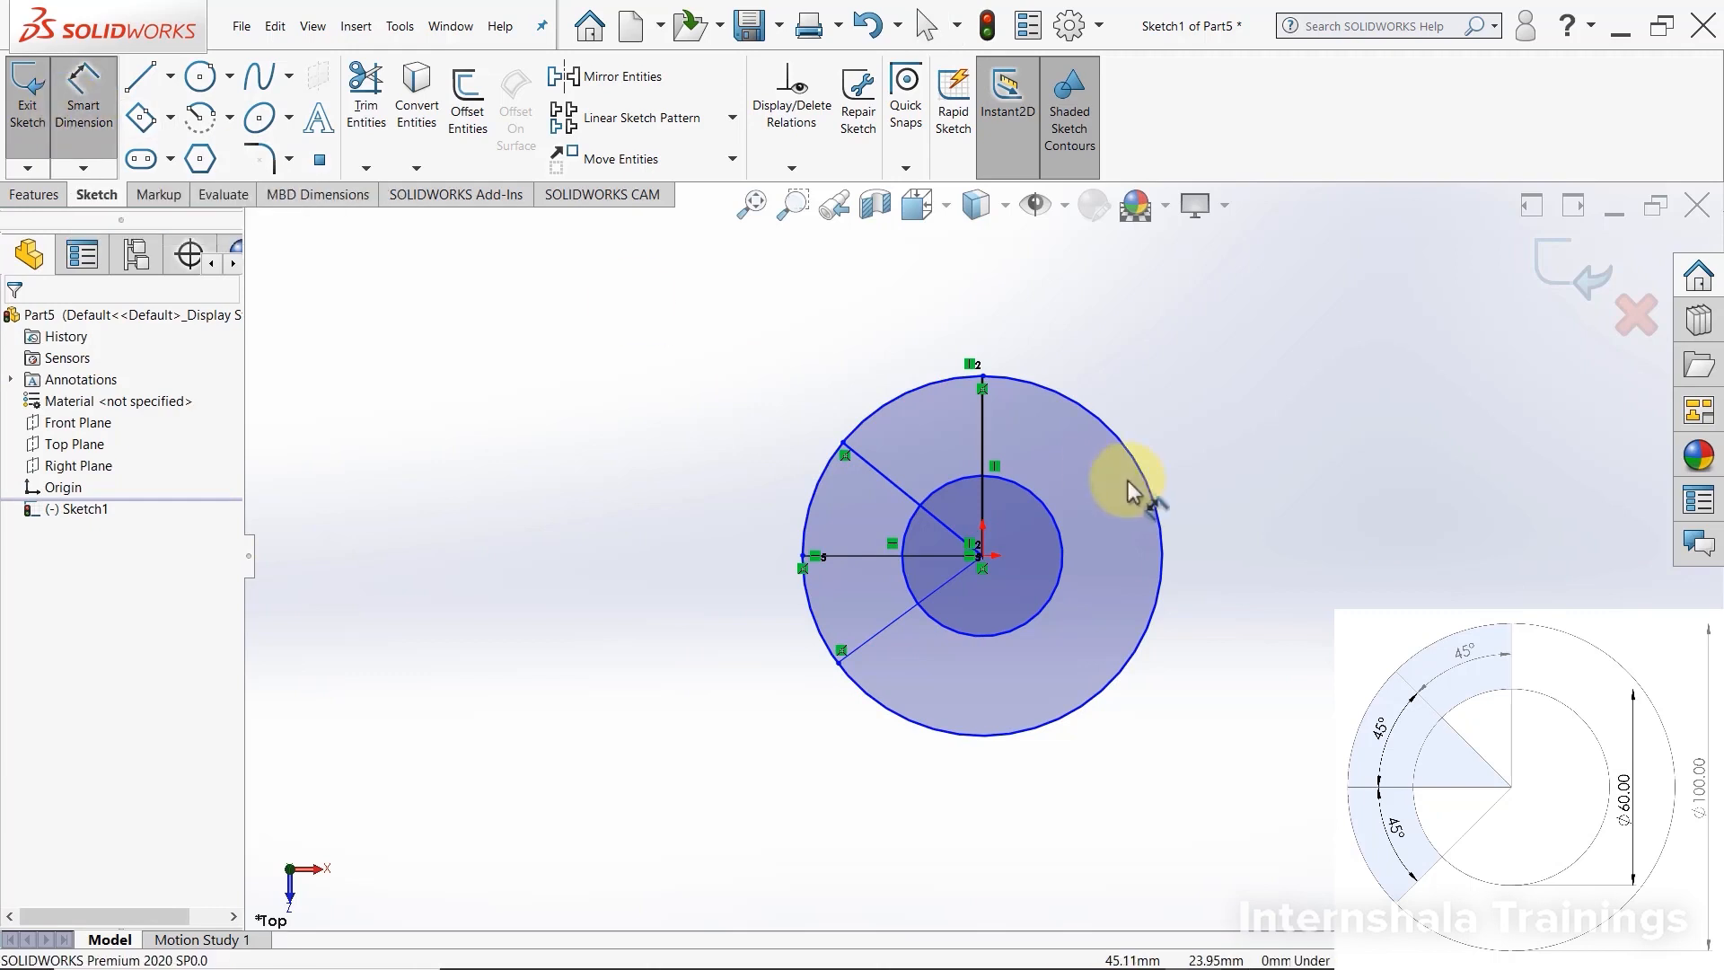
click(982, 460)
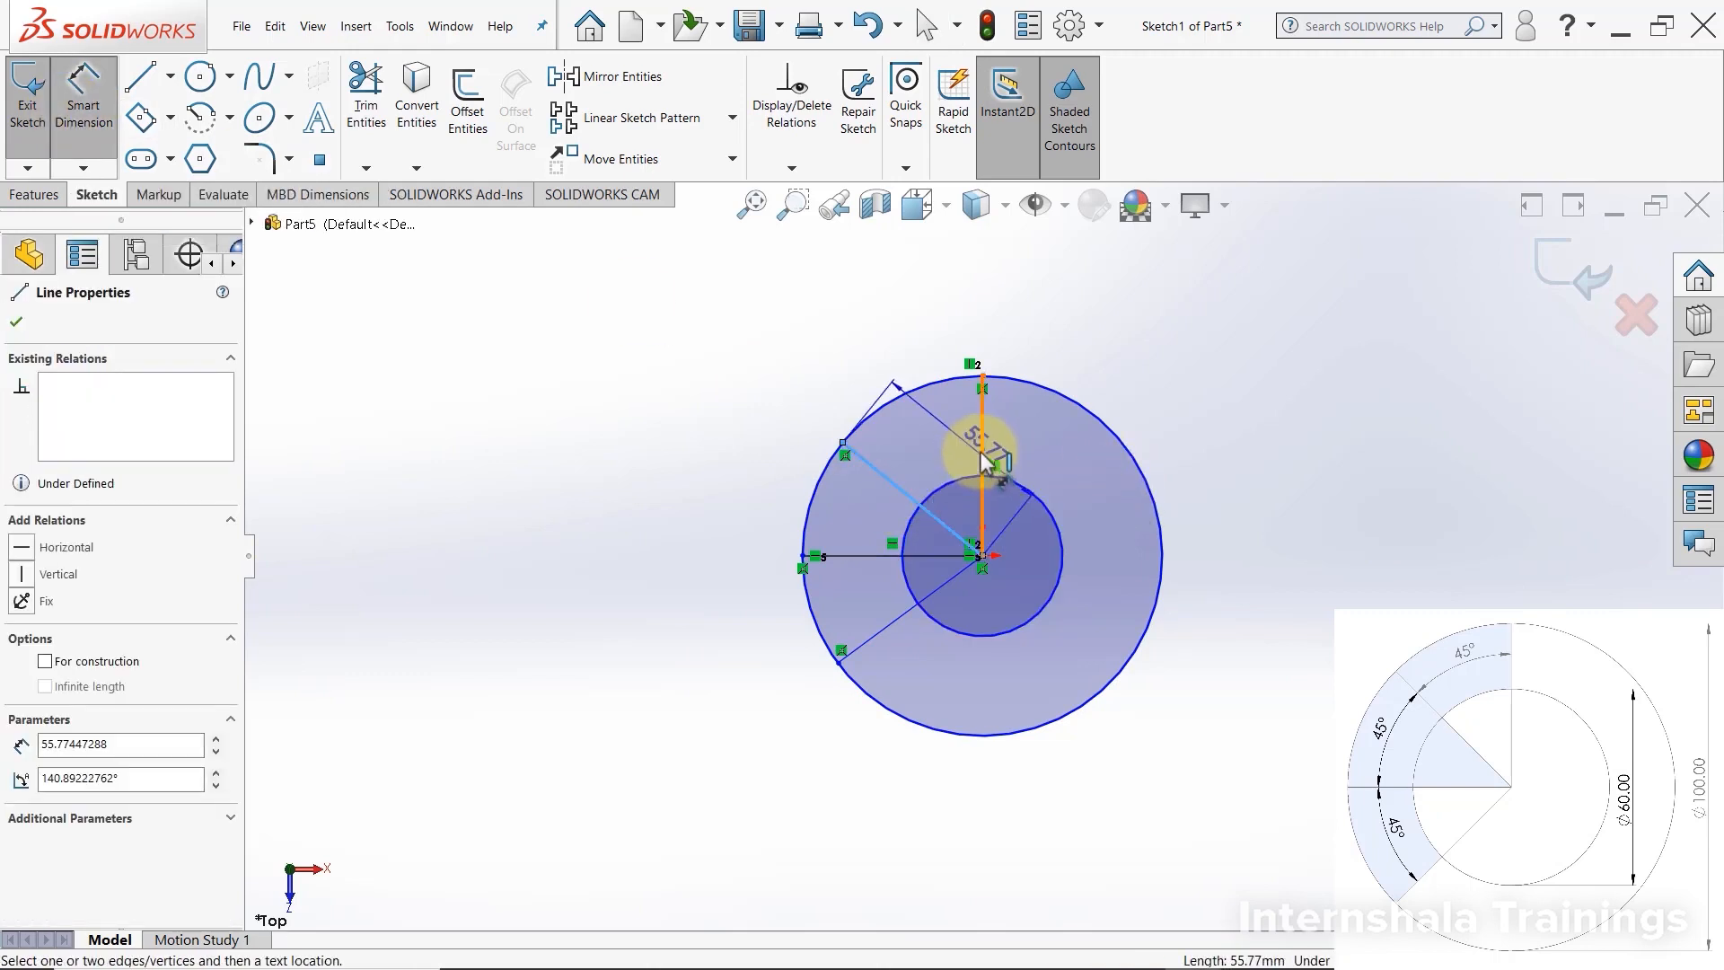
click(876, 557)
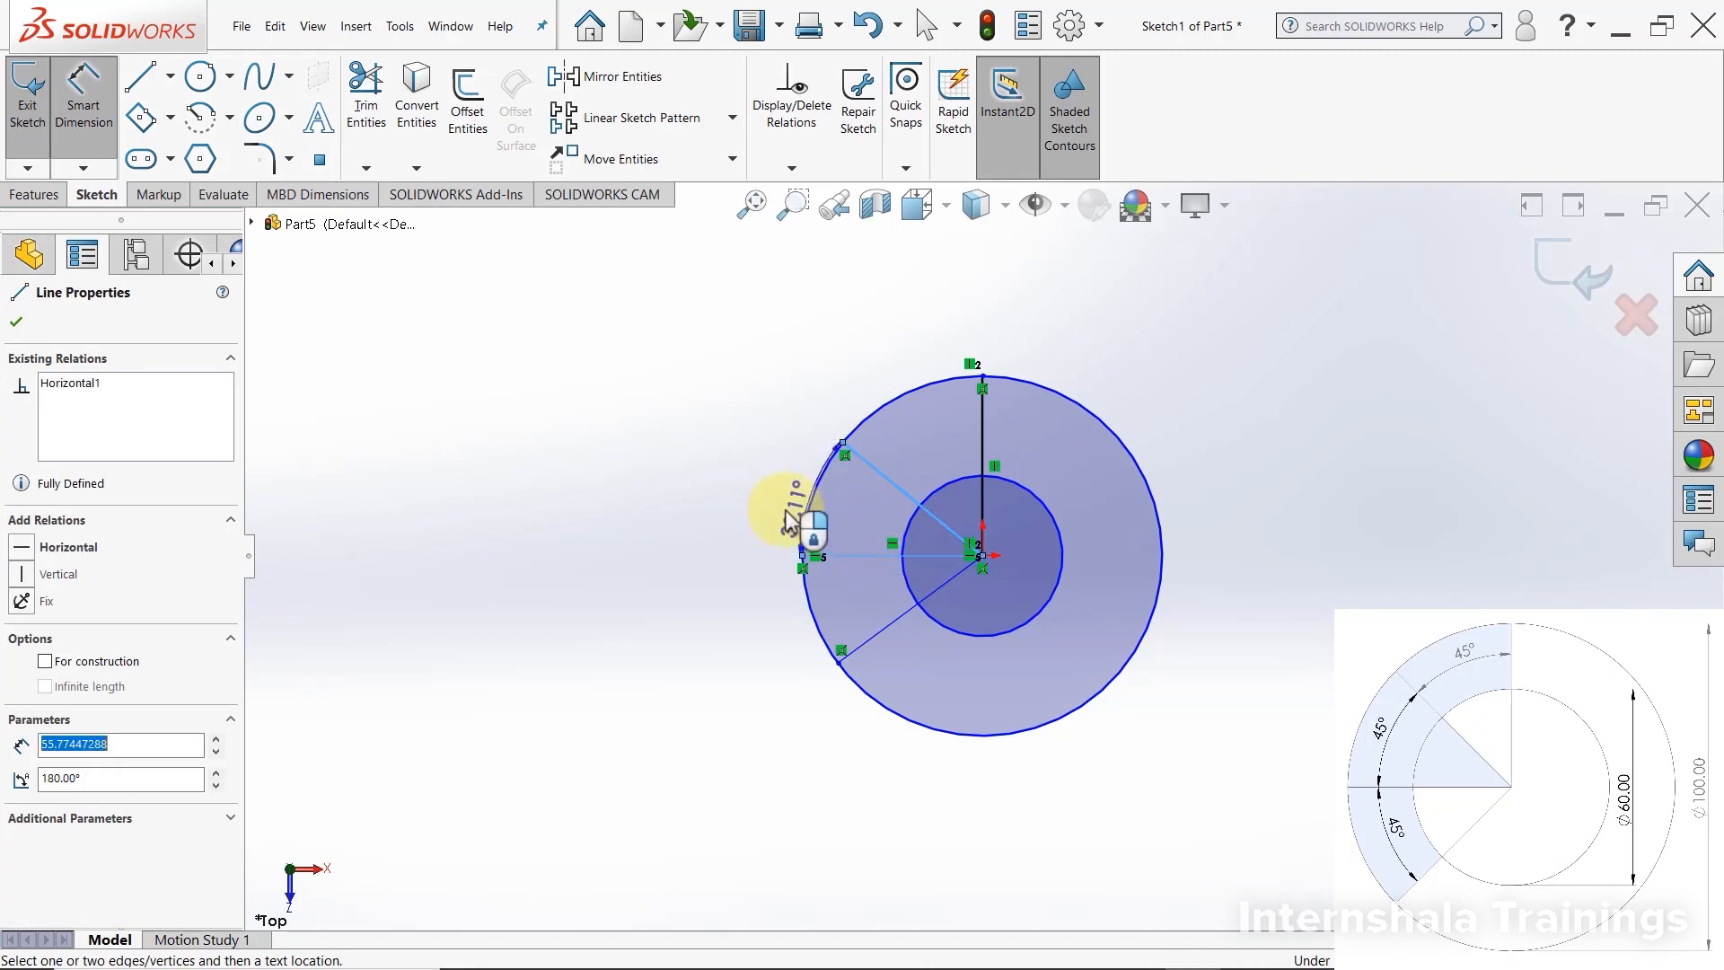
click(766, 489)
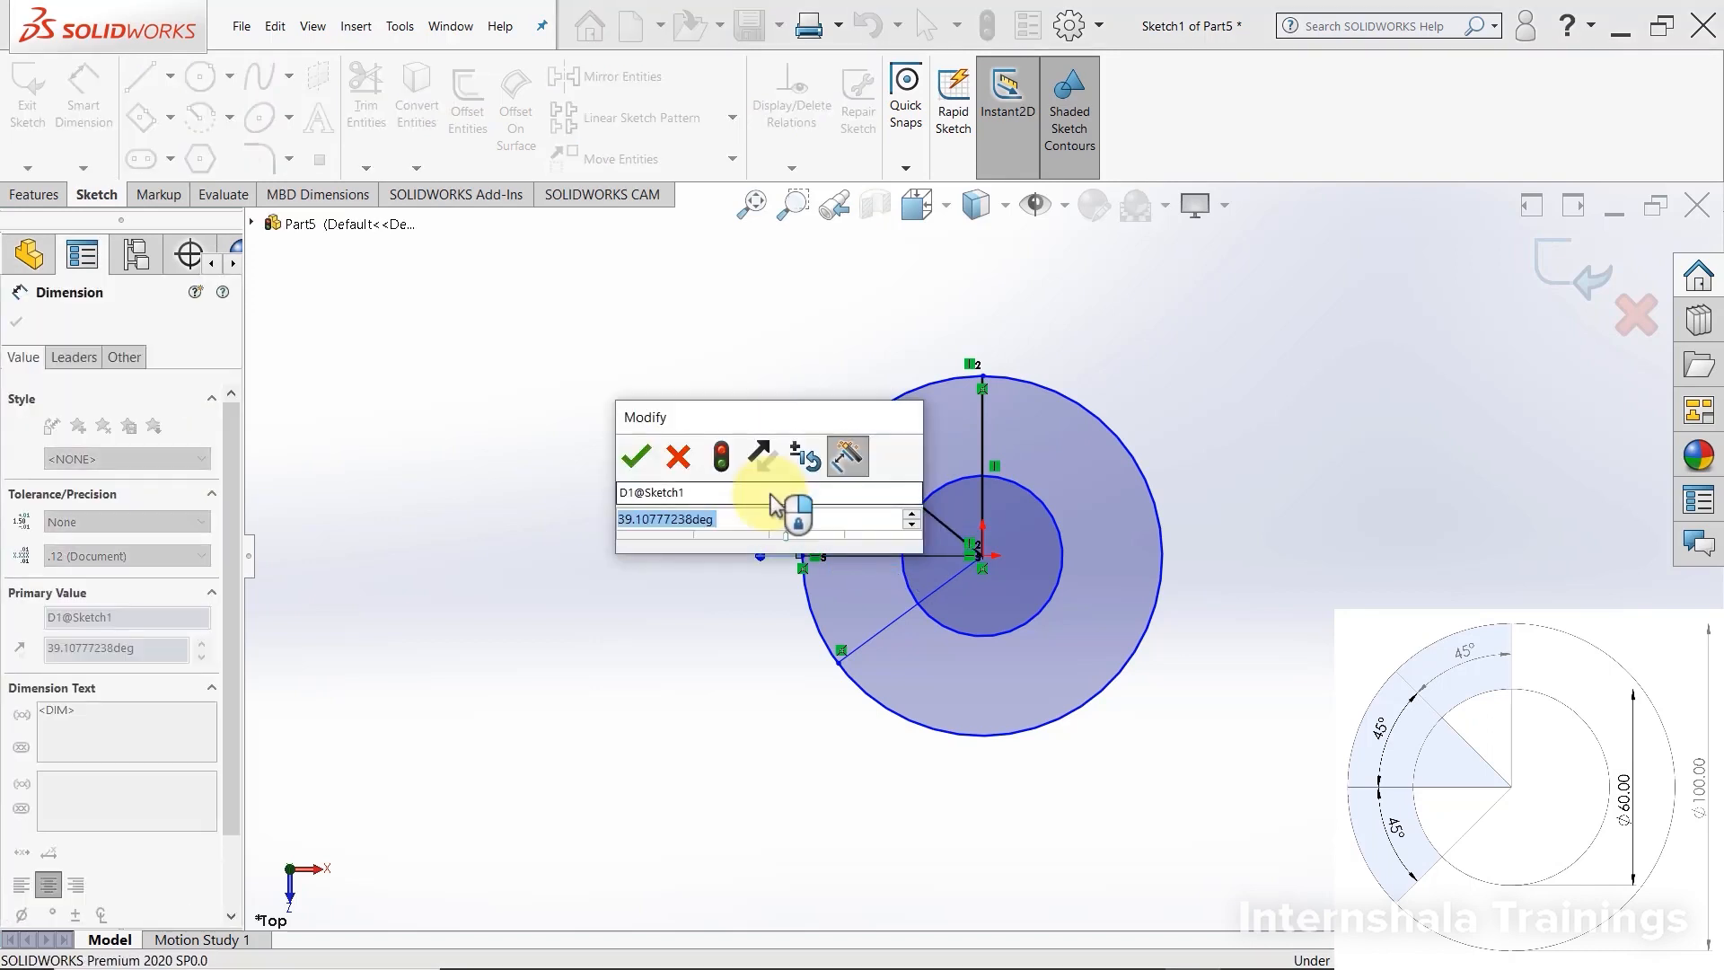
text(45)
click(635, 456)
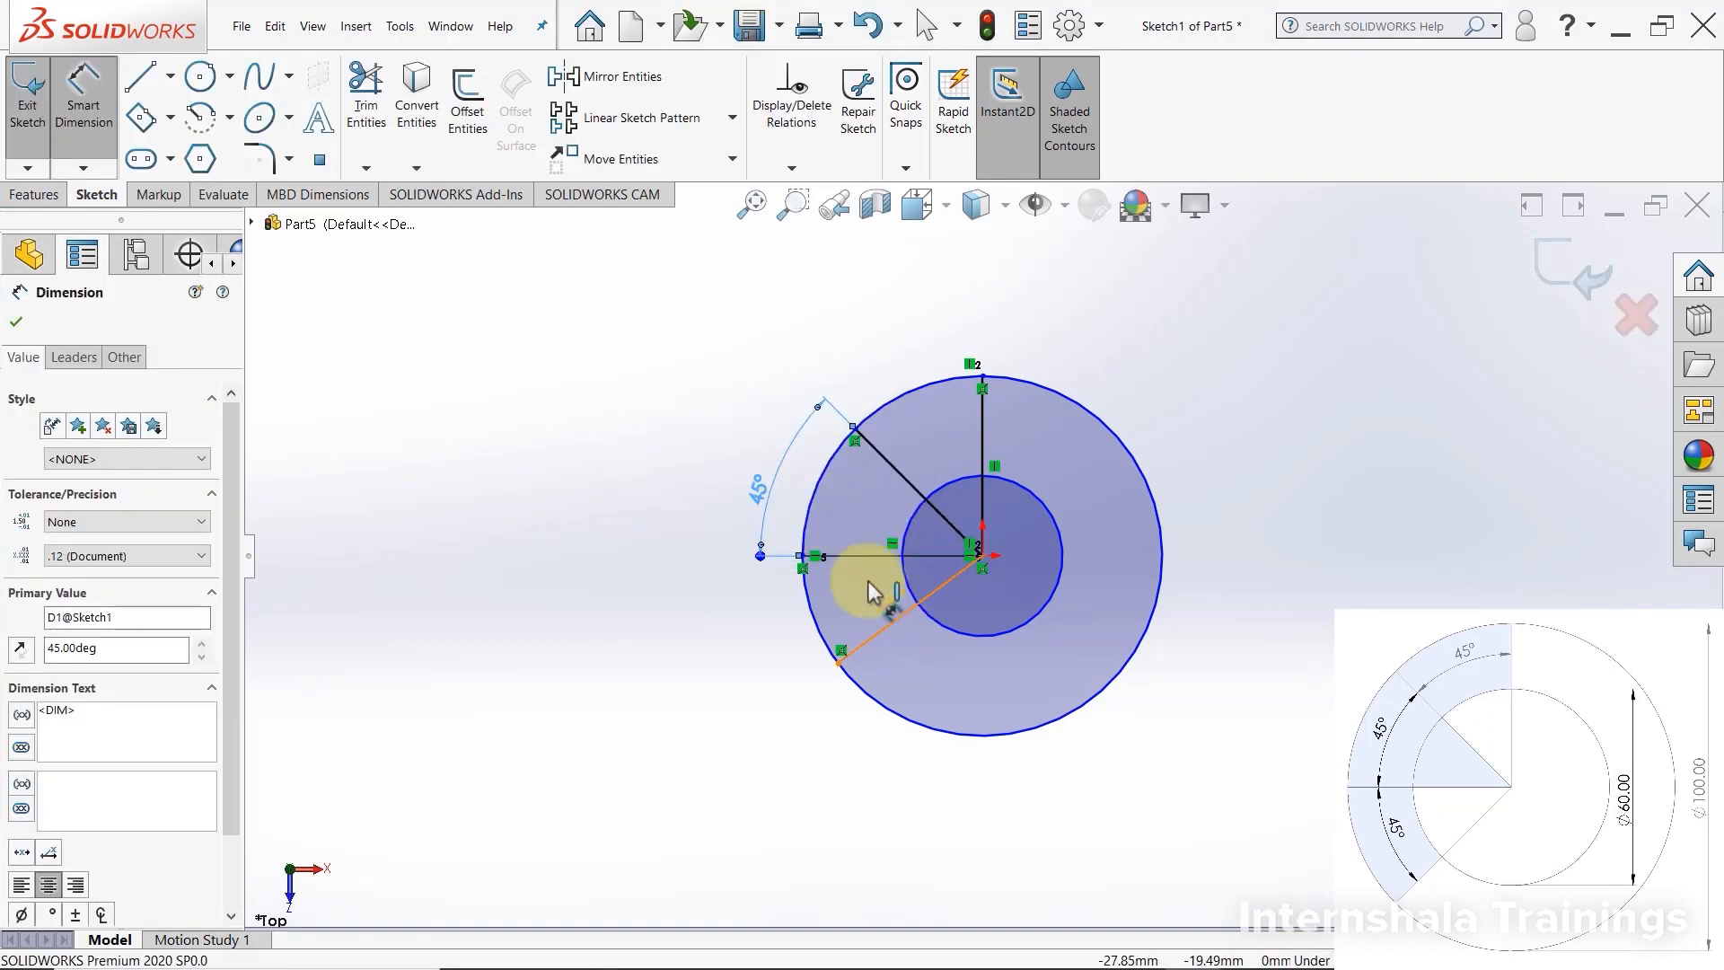
Dimension the angle between the horizontal line and the lower-left radial line as 45 degrees.
click(869, 583)
click(860, 556)
click(784, 678)
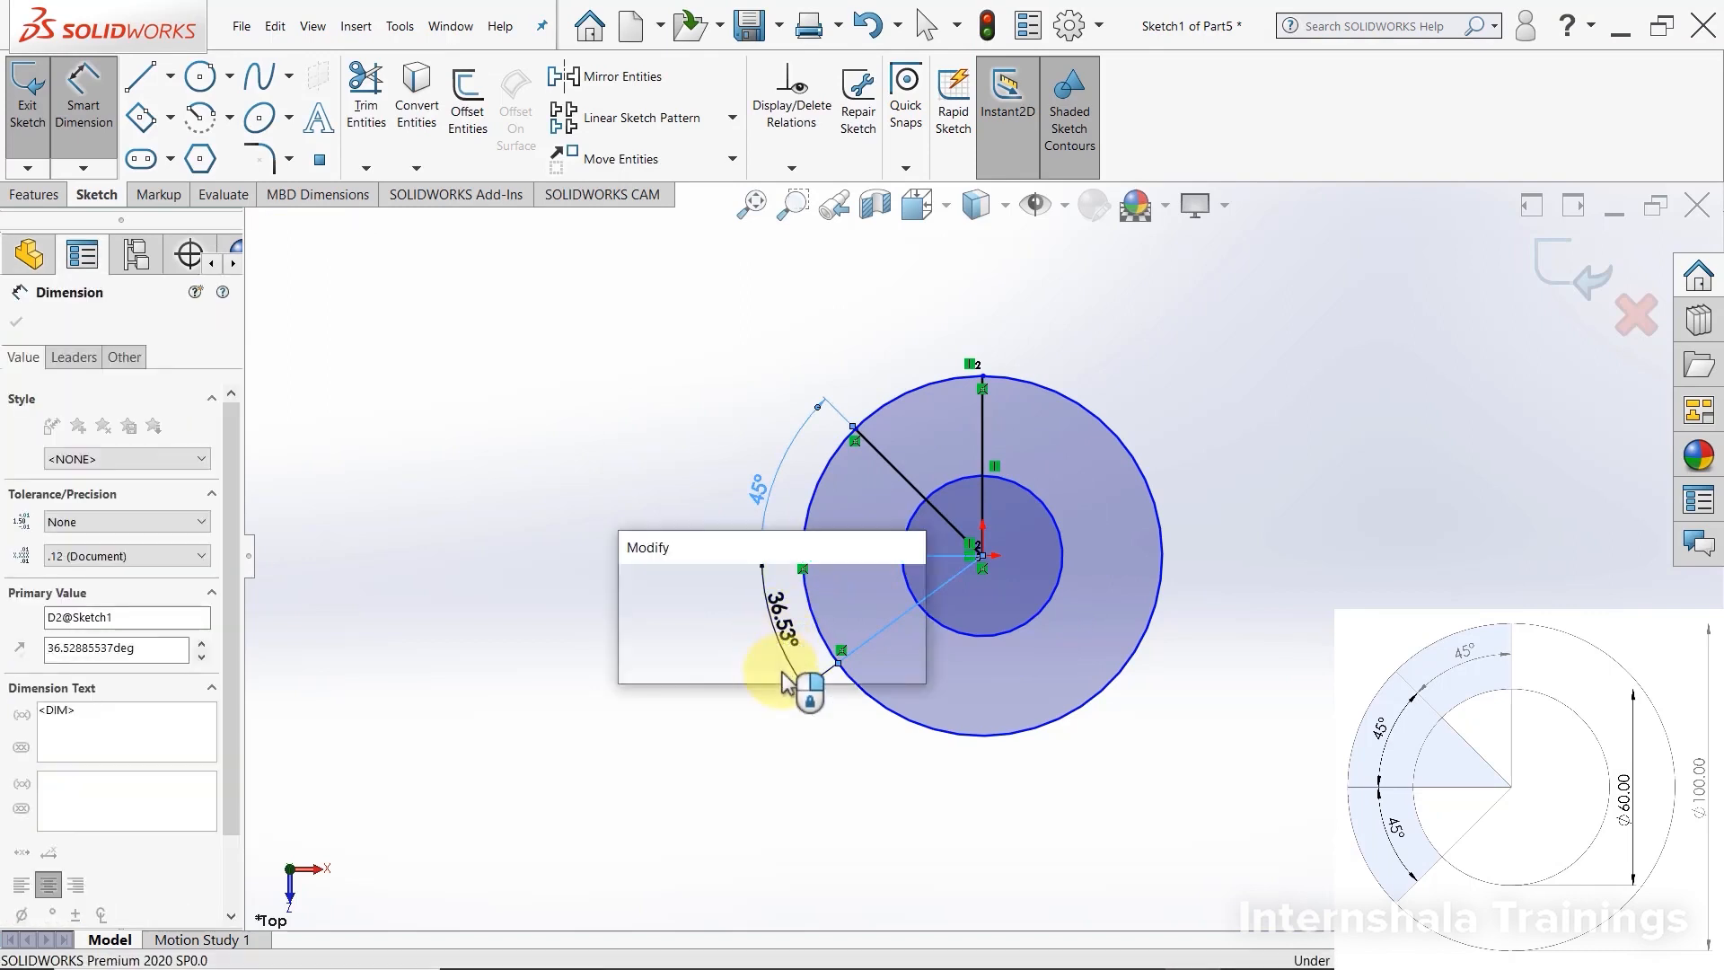
text(45)
click(635, 585)
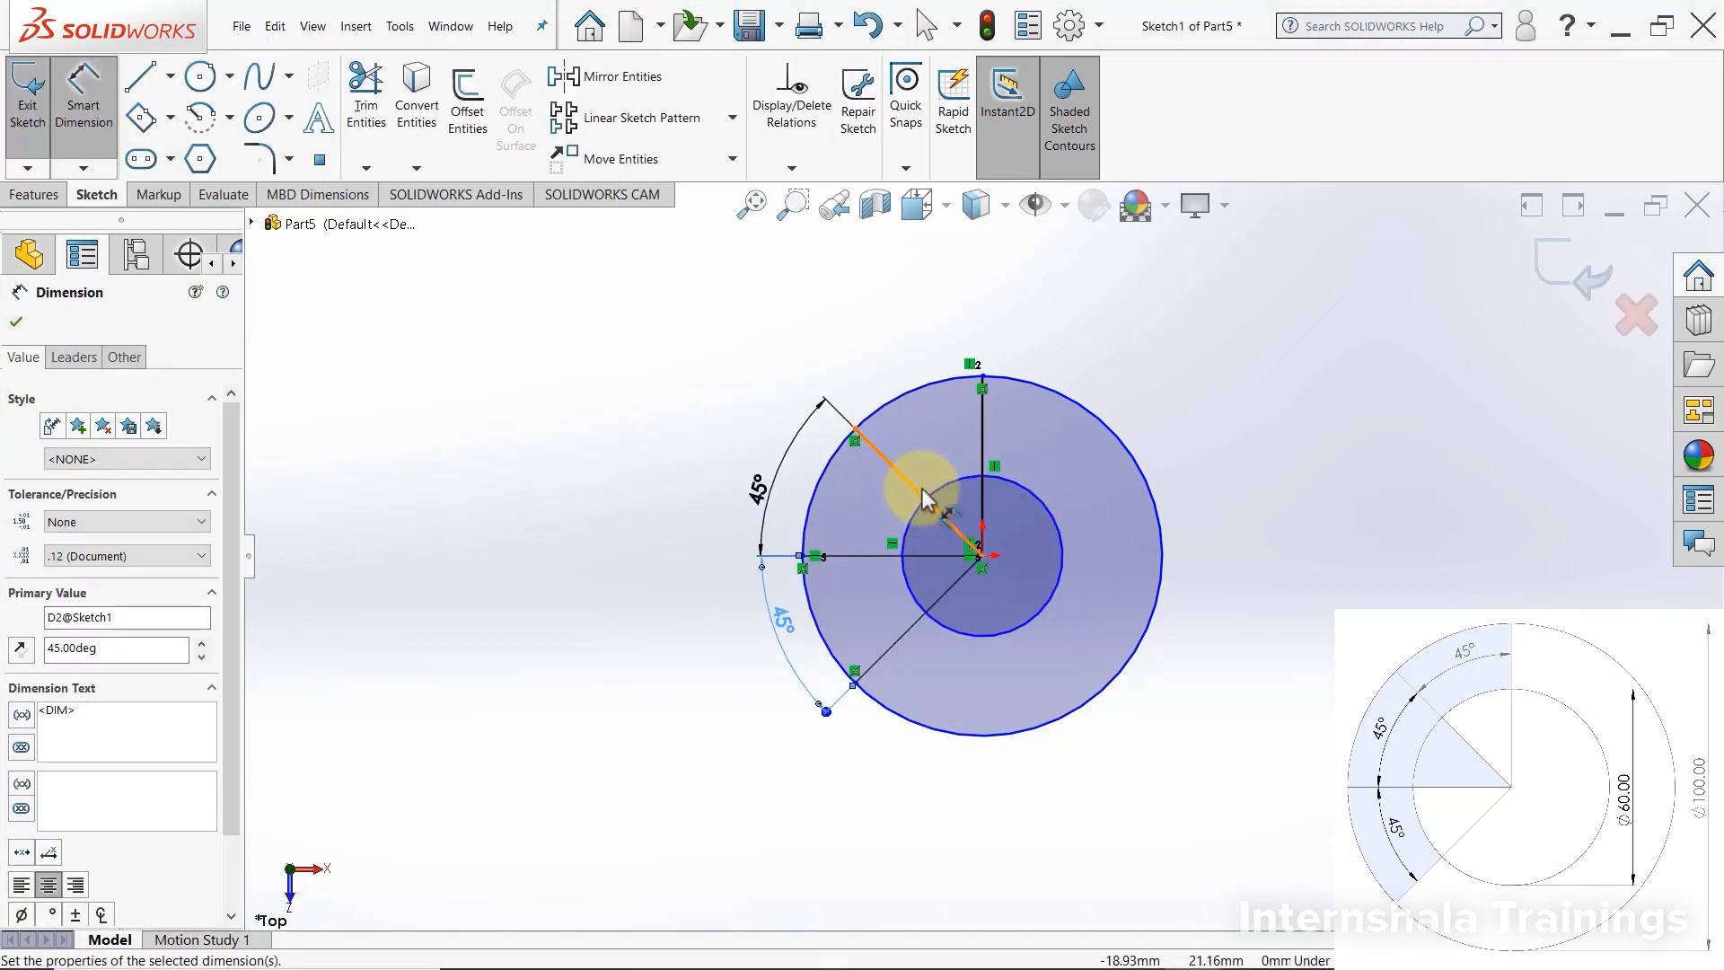
Add the angle between the upper-left radial line and the vertical line as a driven dimension.
click(920, 498)
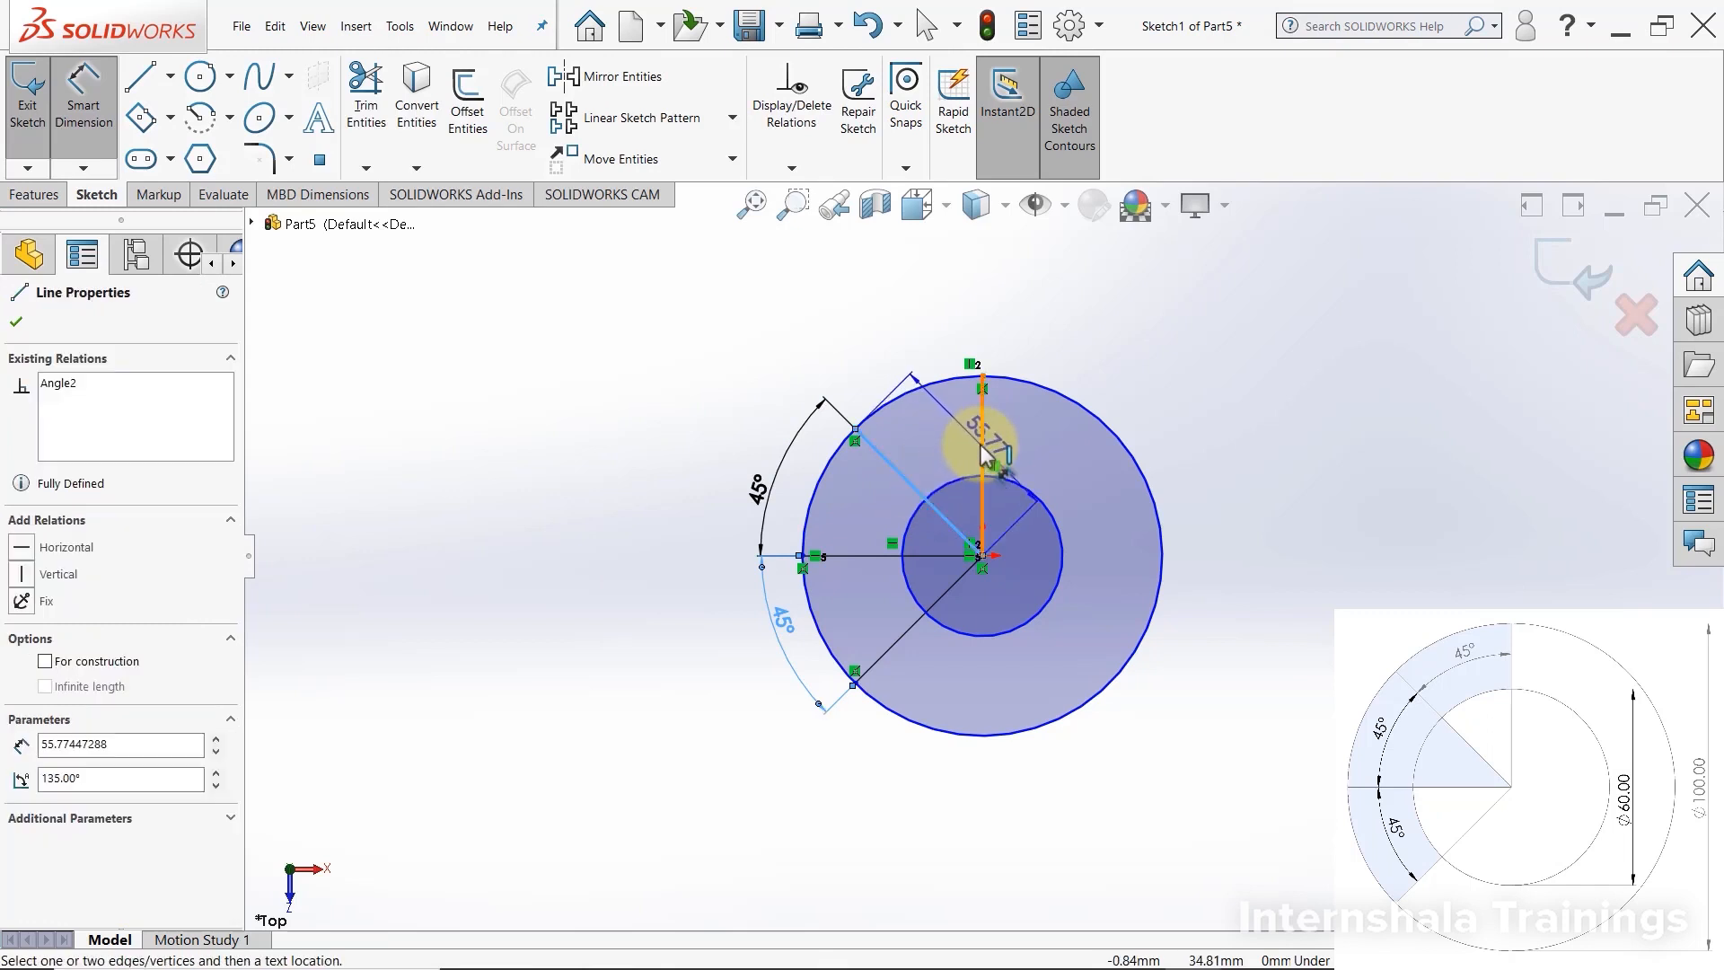
click(982, 449)
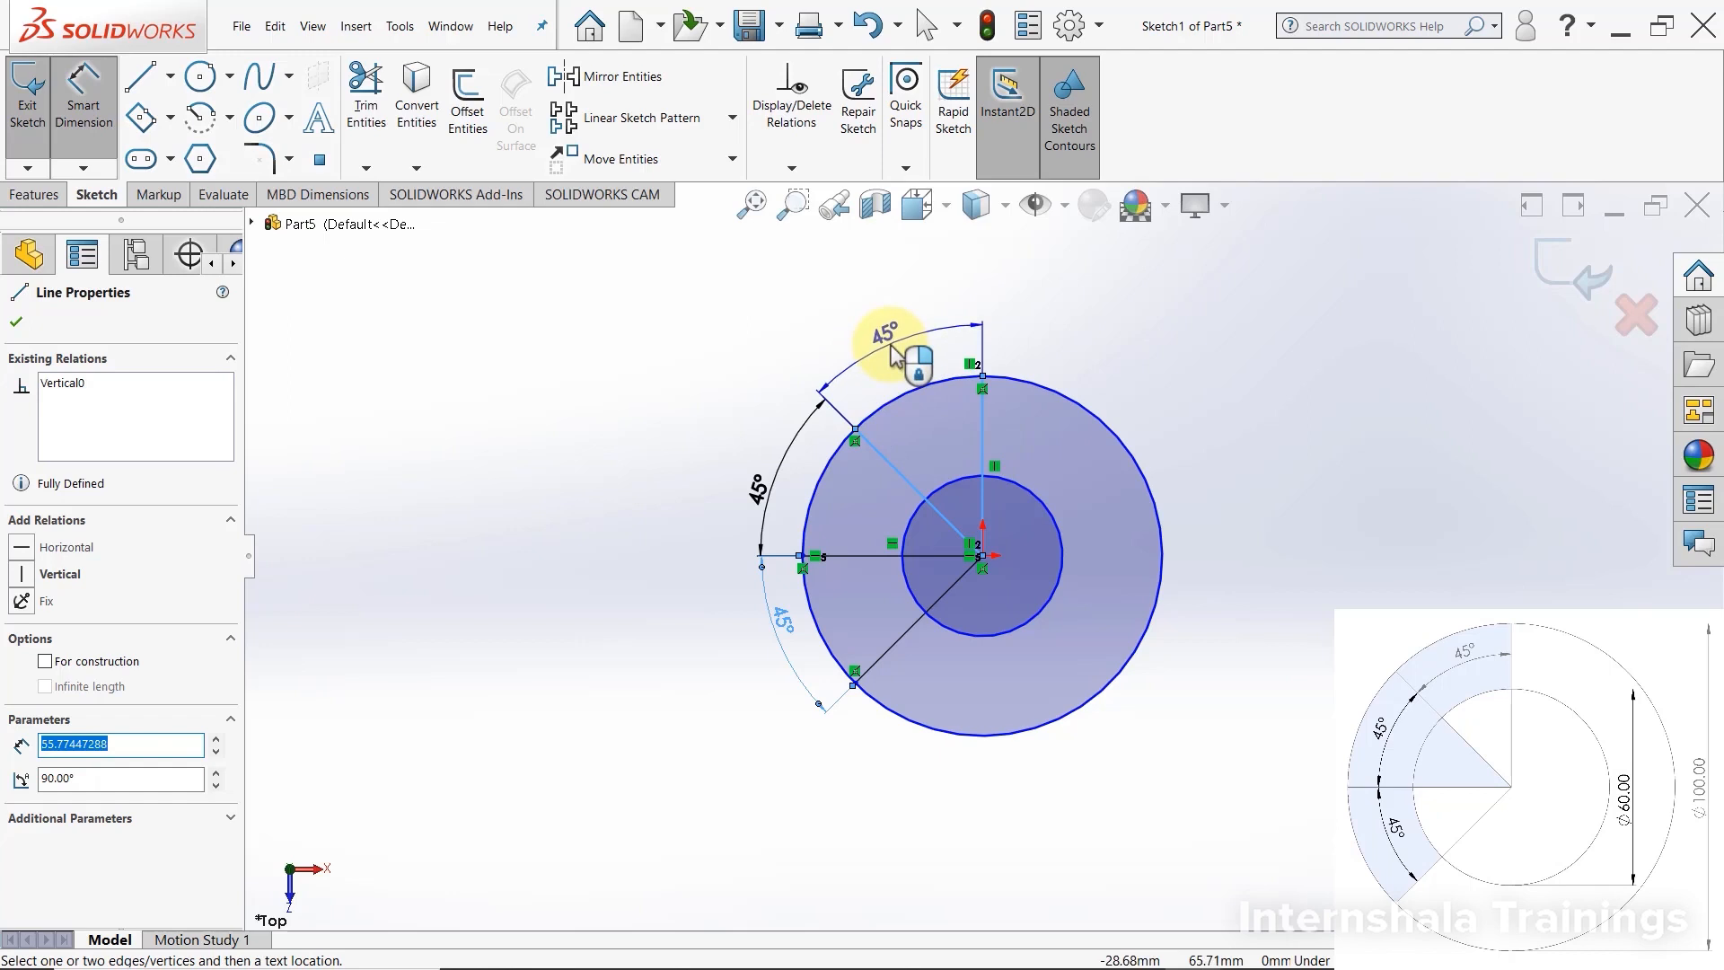
click(895, 354)
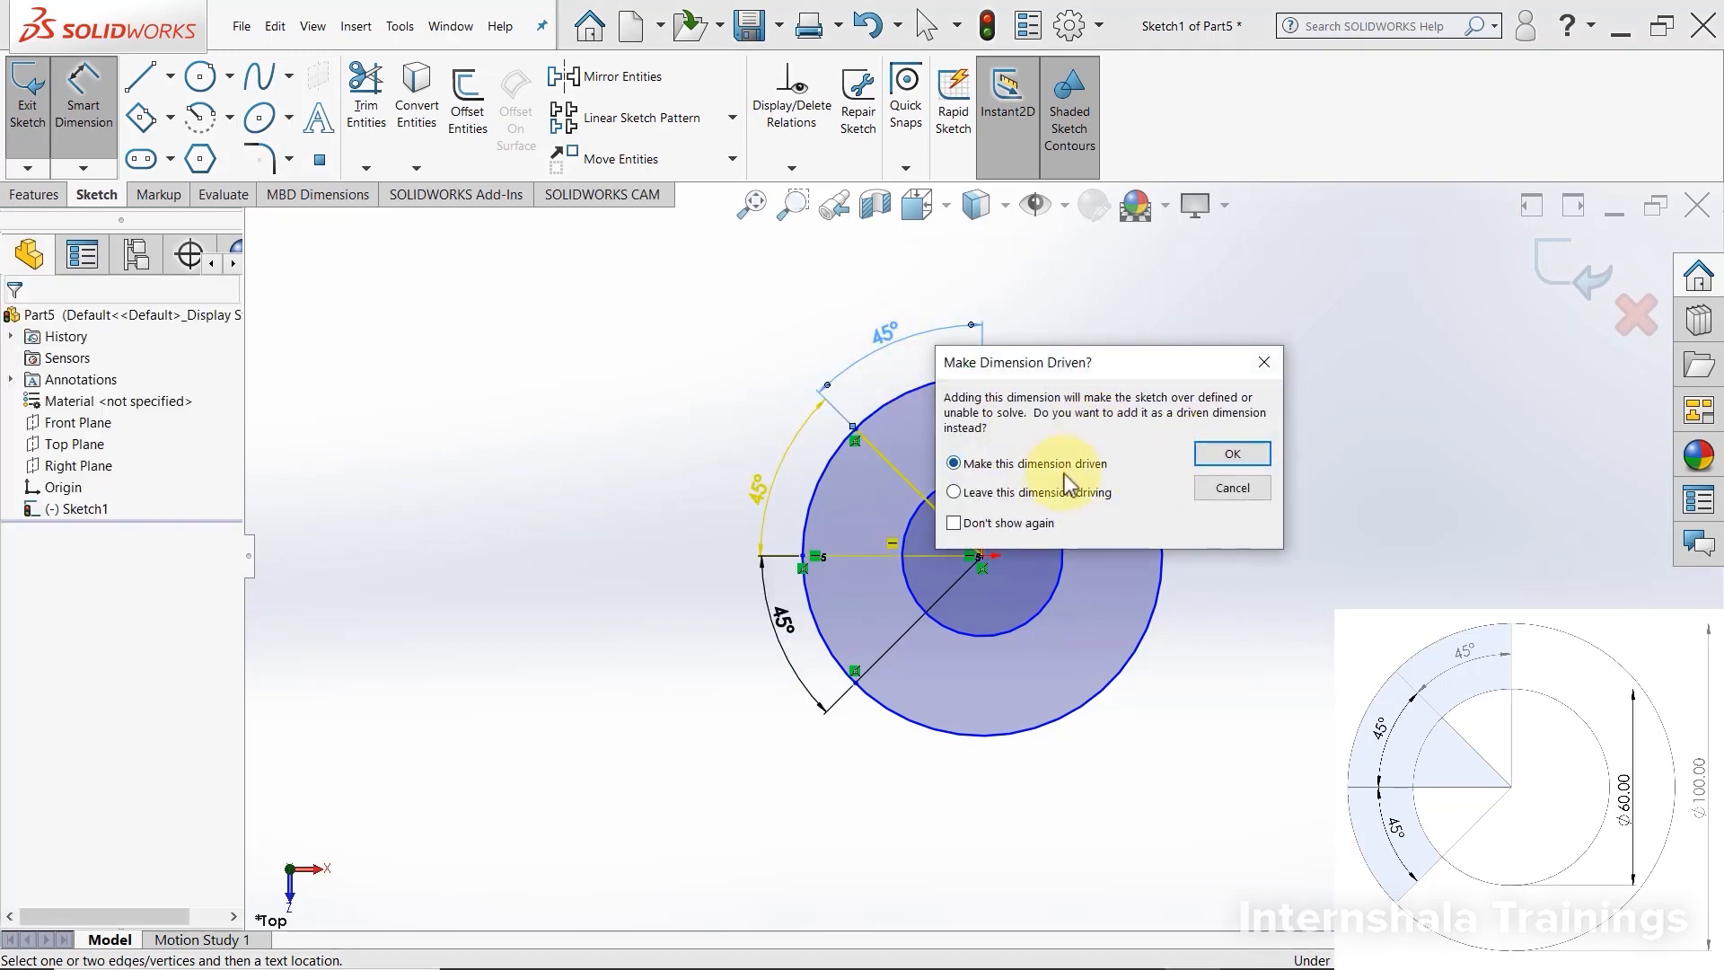
click(1225, 455)
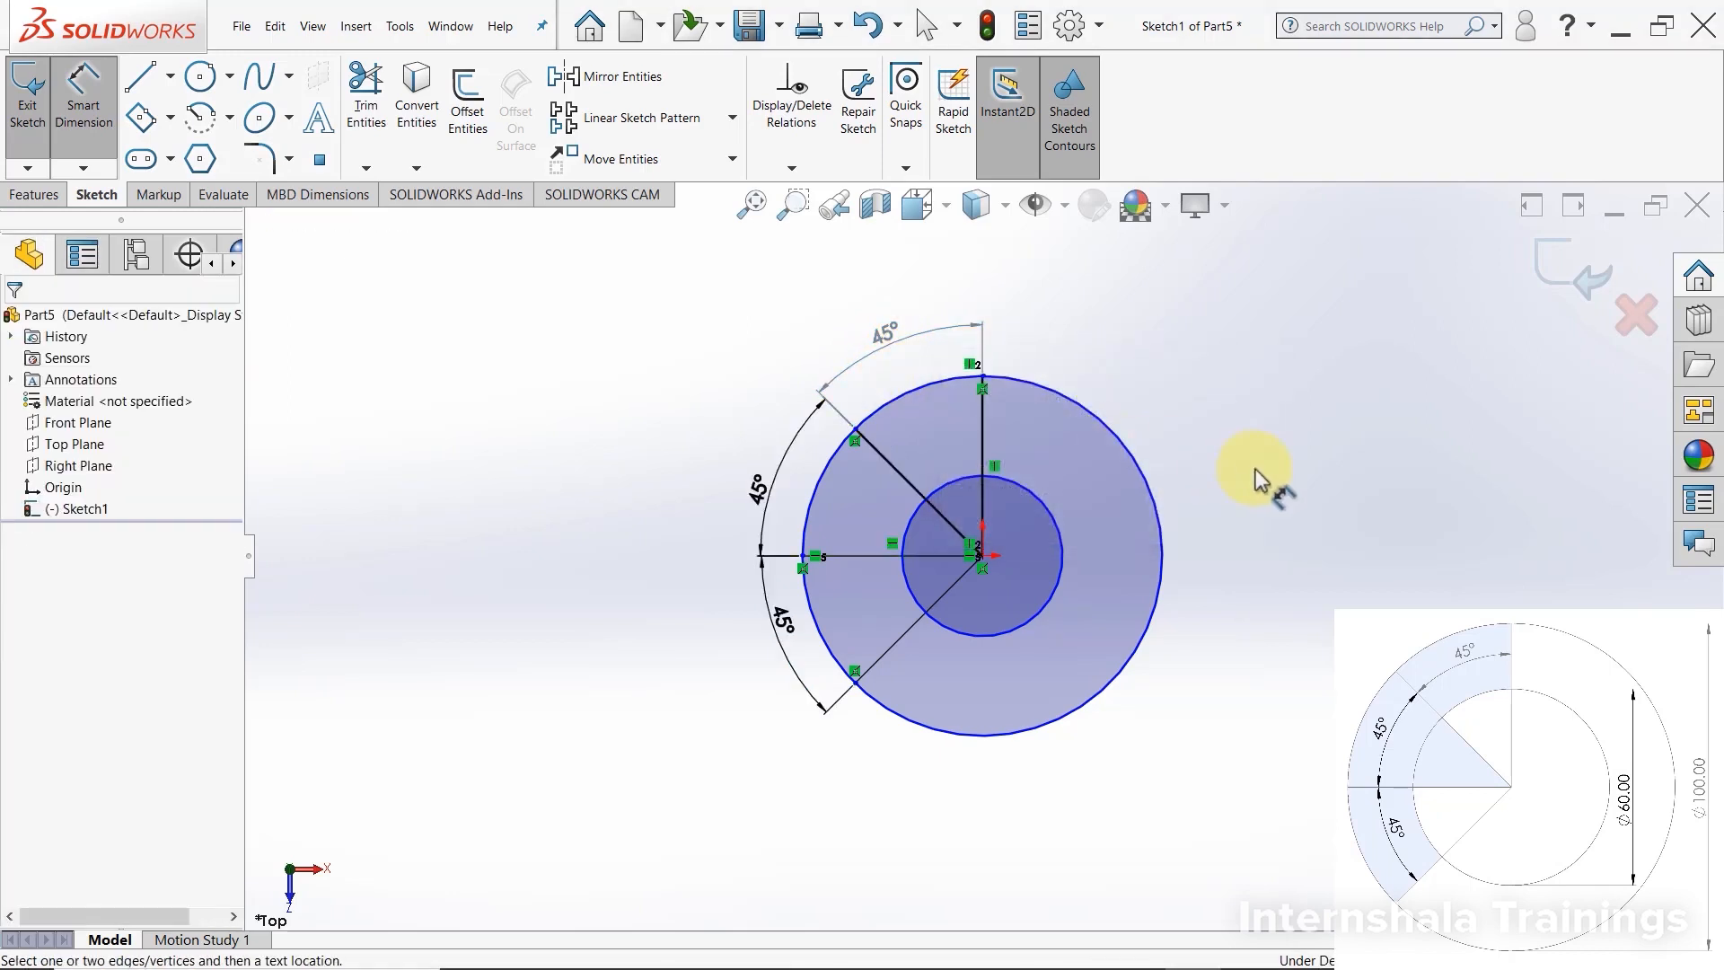
Dimension the inner circle's diameter as 60 mm.
click(1068, 575)
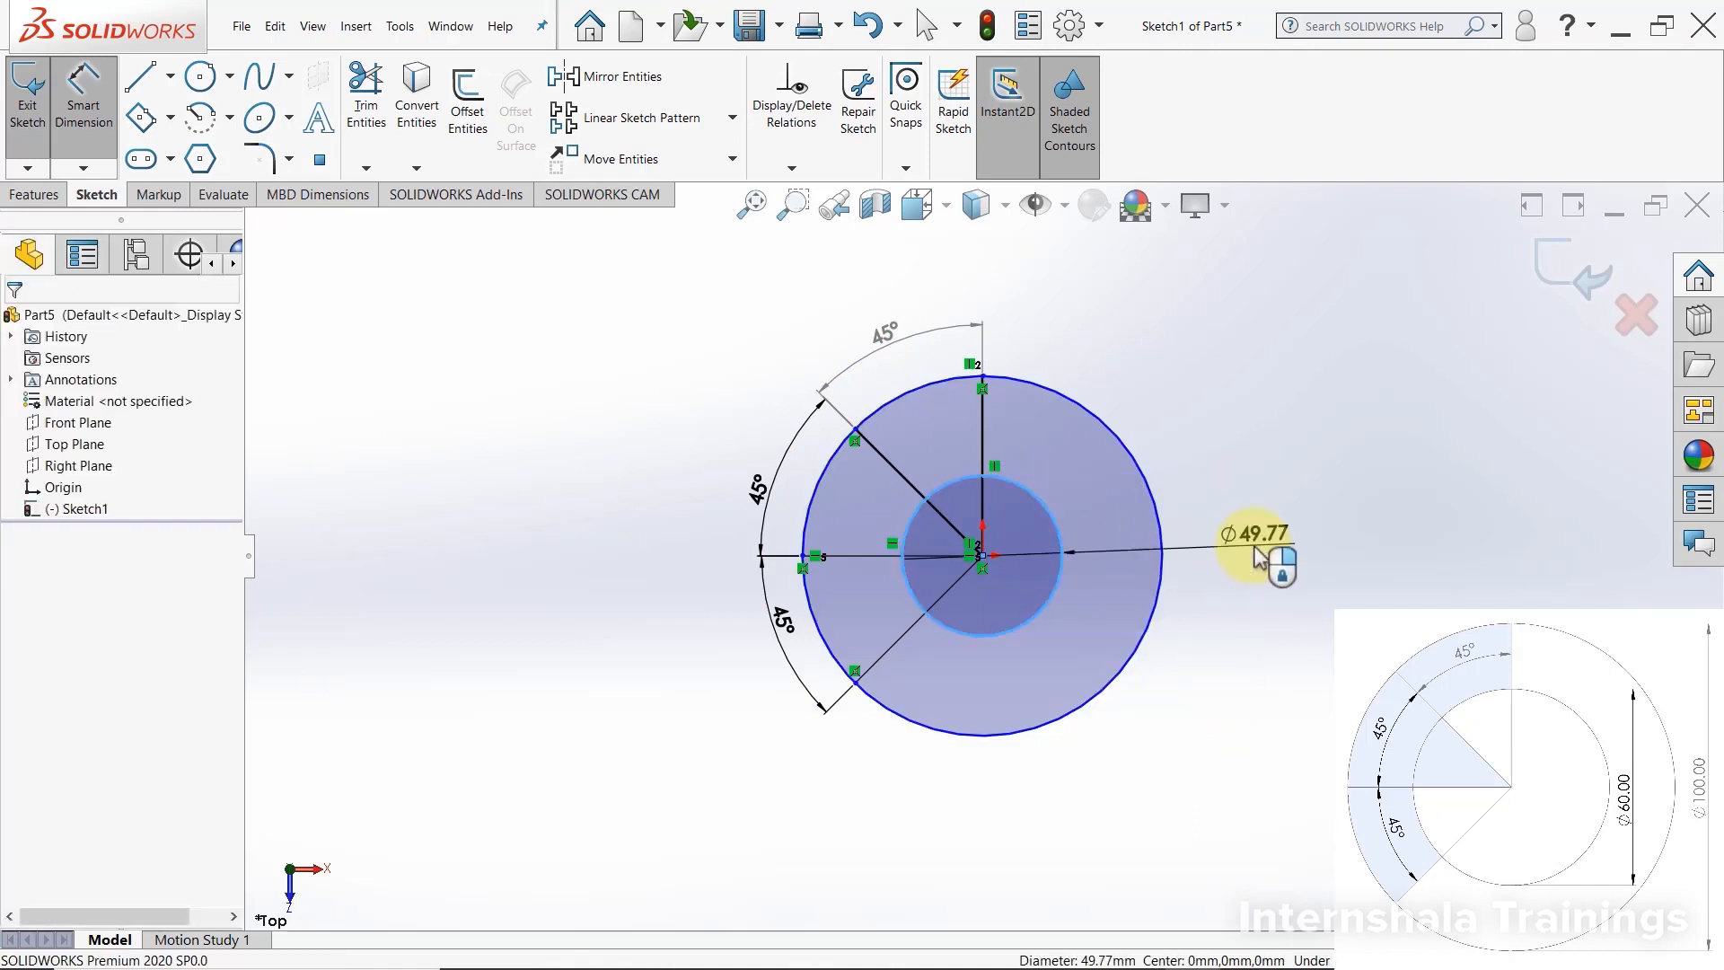
click(1257, 557)
text(60)
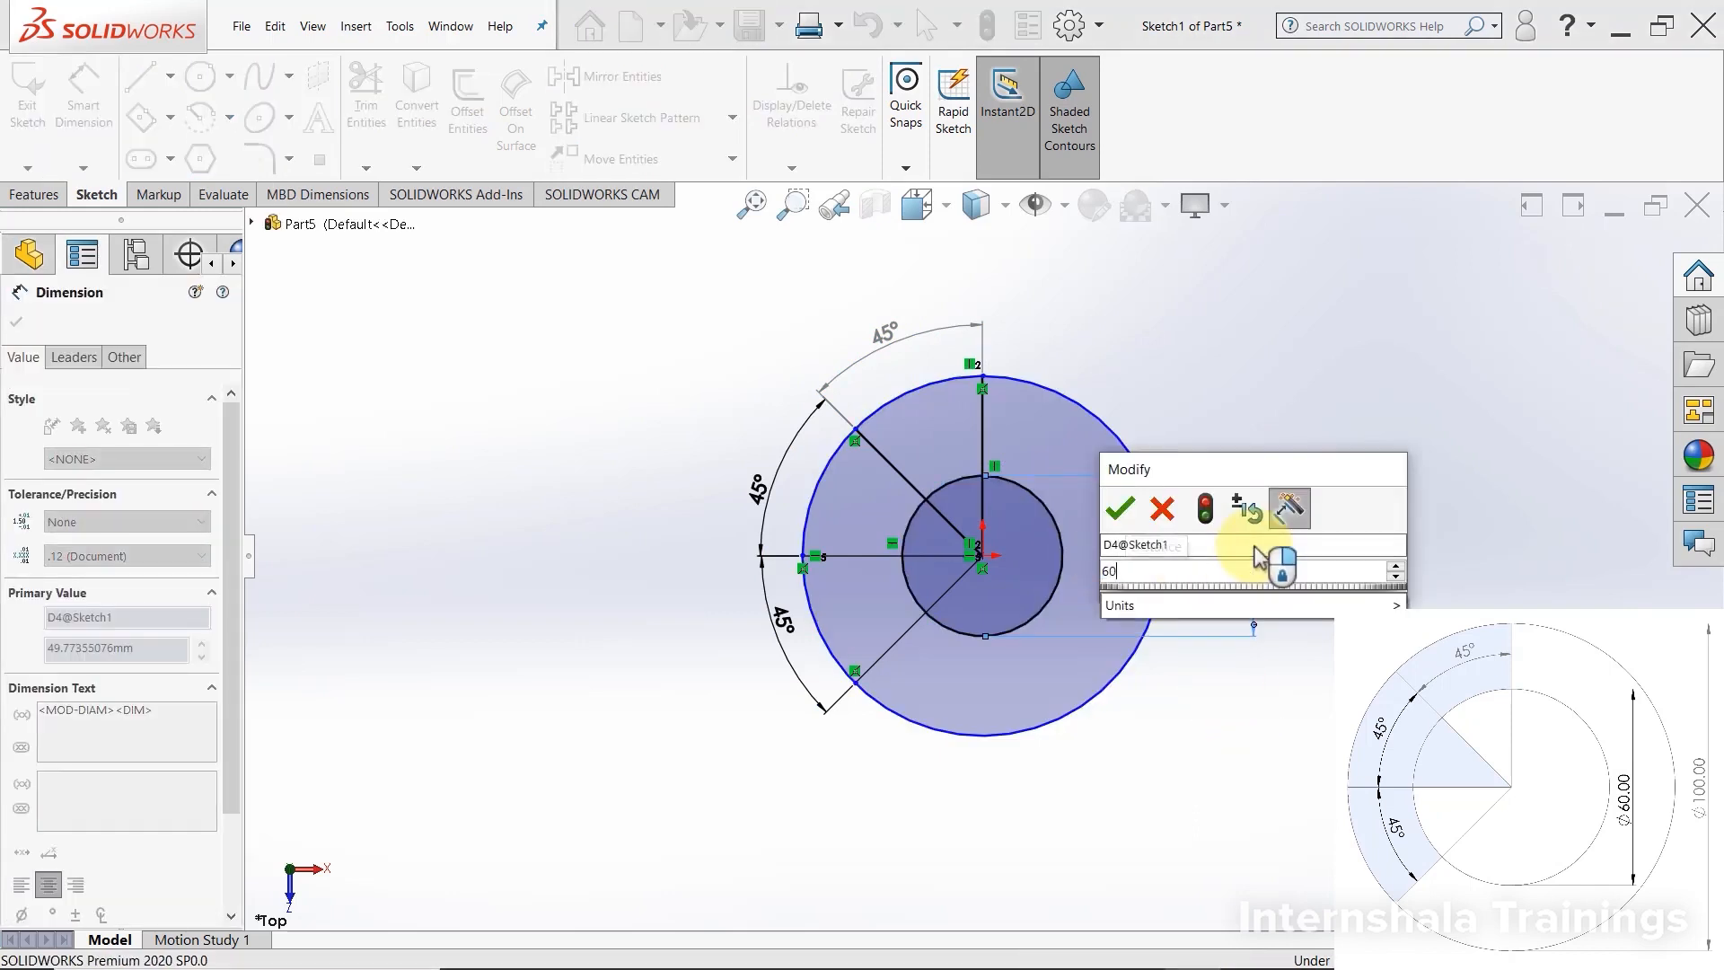
key(Return)
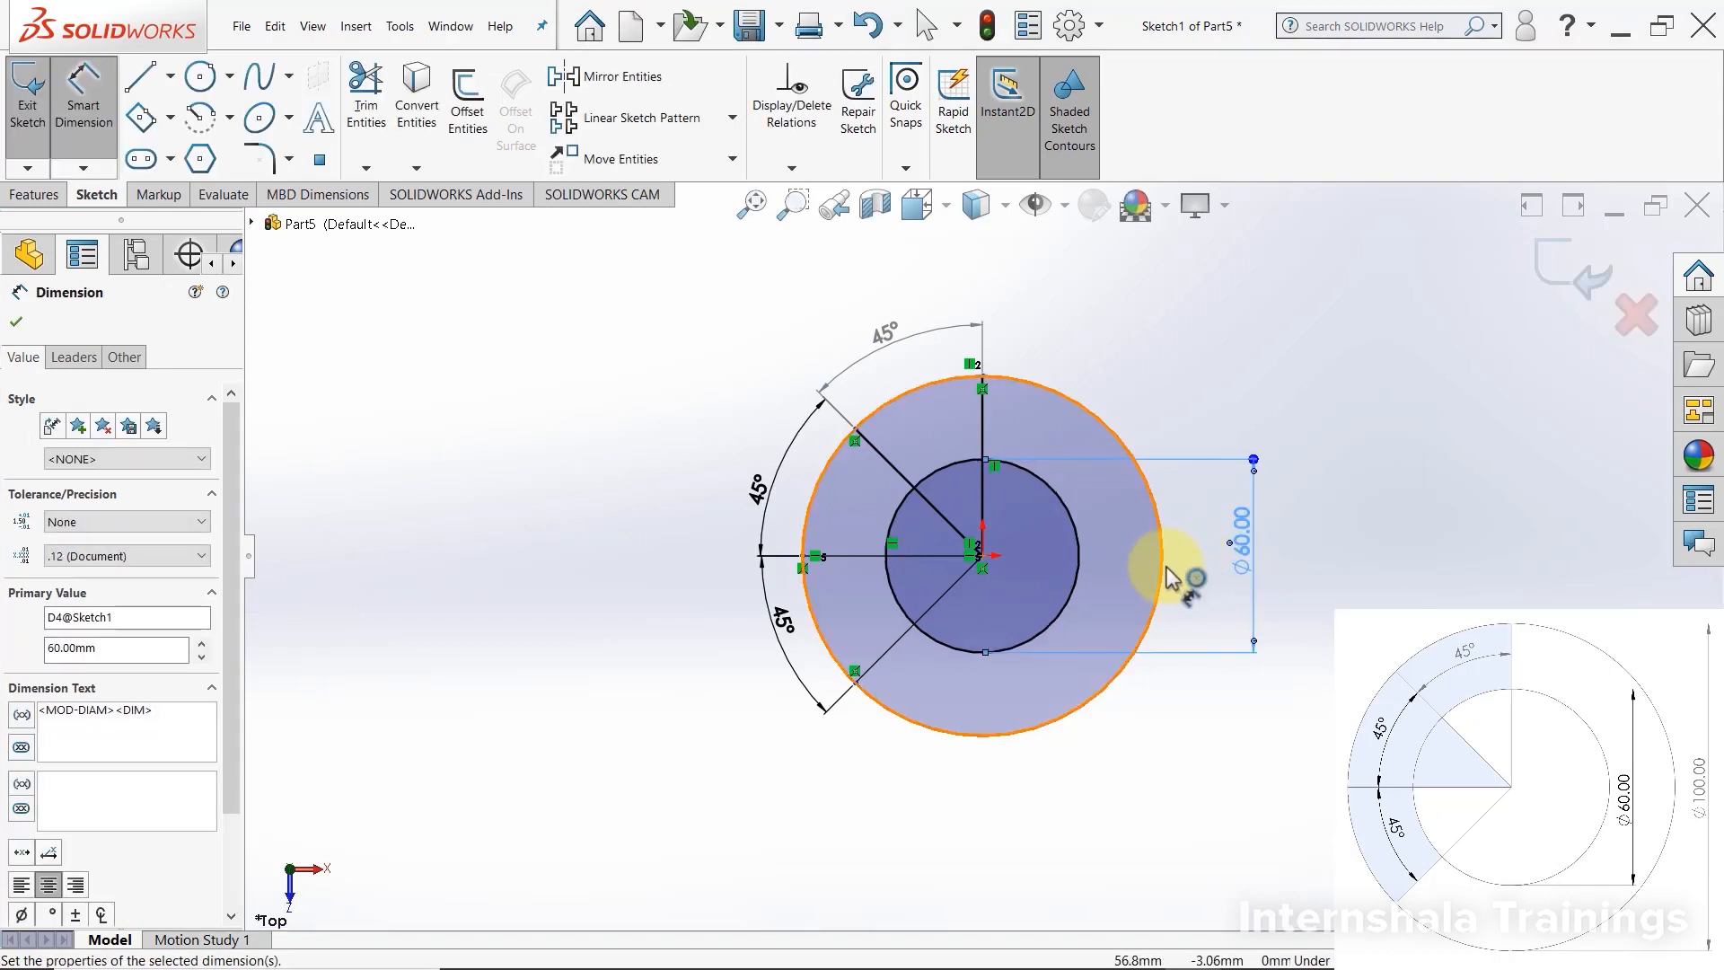
Dimension the outer circle's diameter as 100 mm and finish dimensioning.
click(1169, 577)
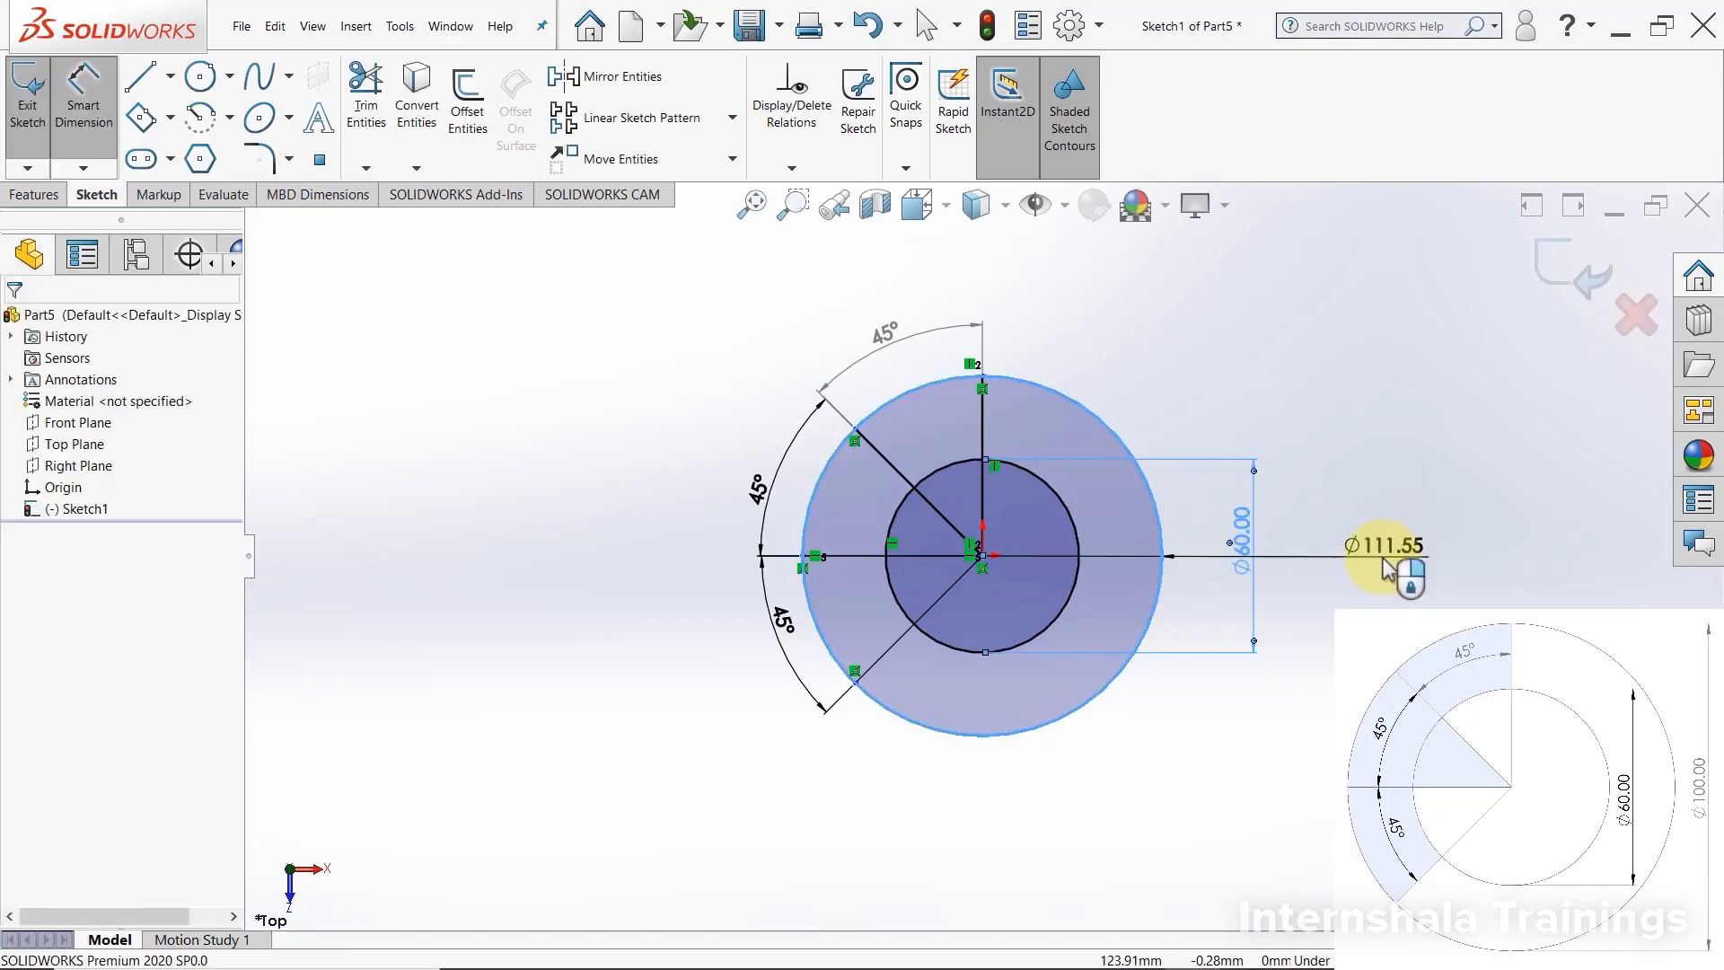
click(1387, 567)
text(100)
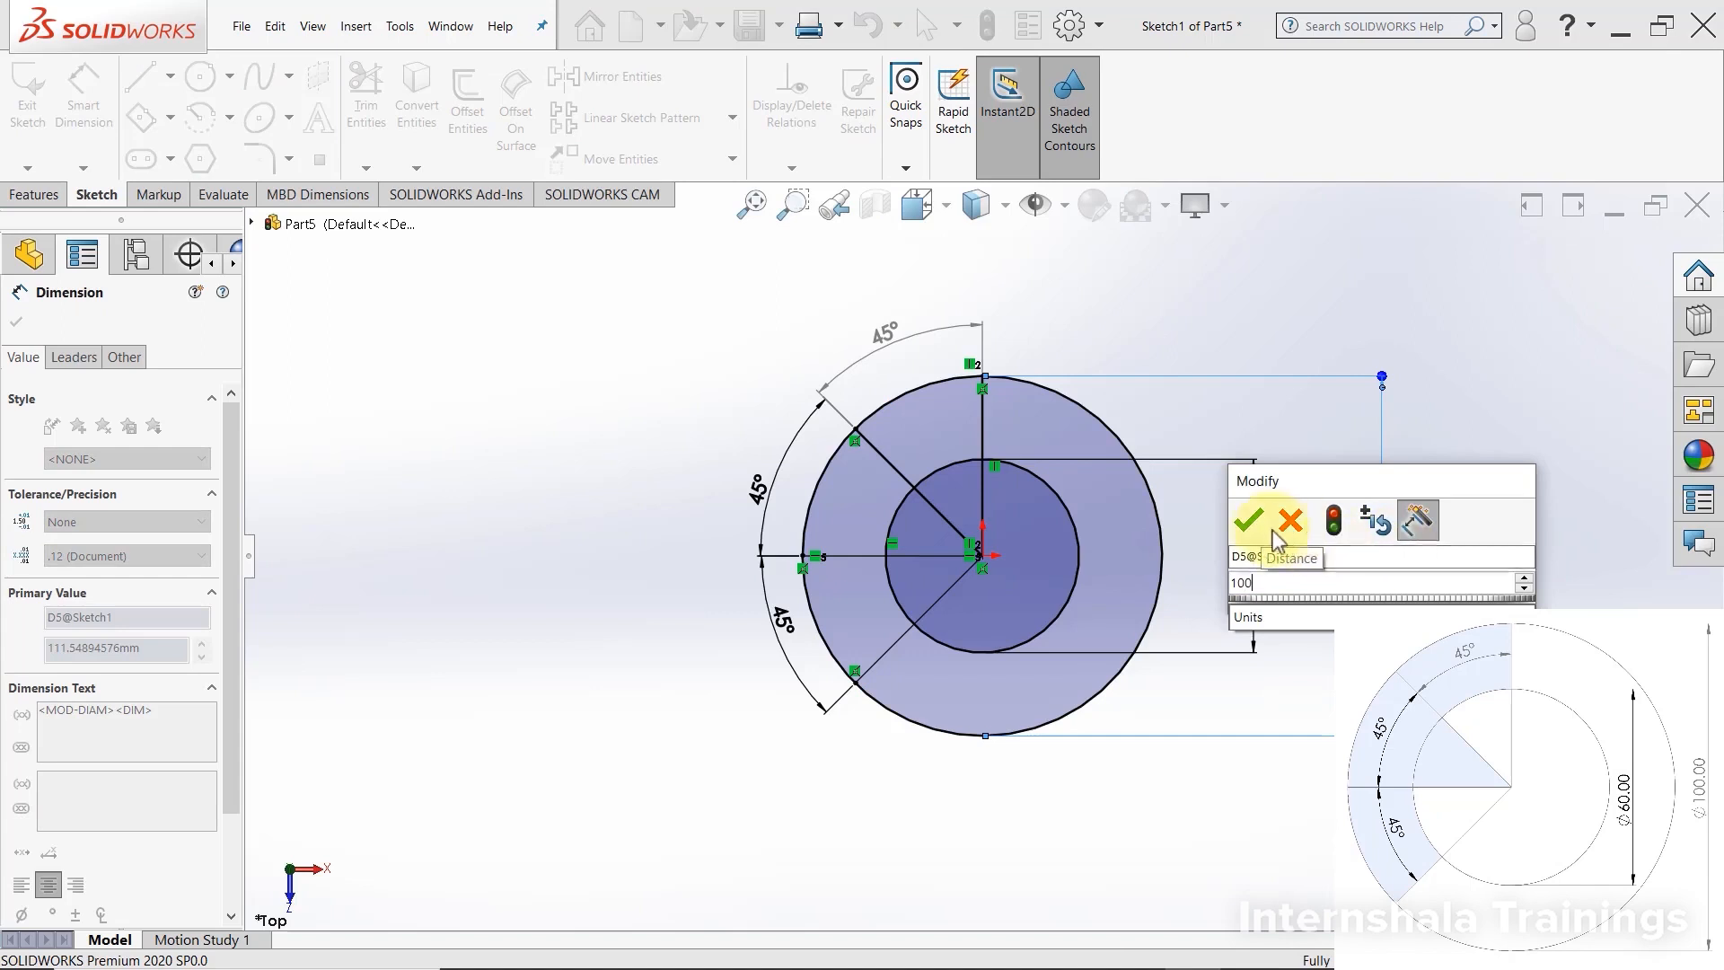
click(1248, 519)
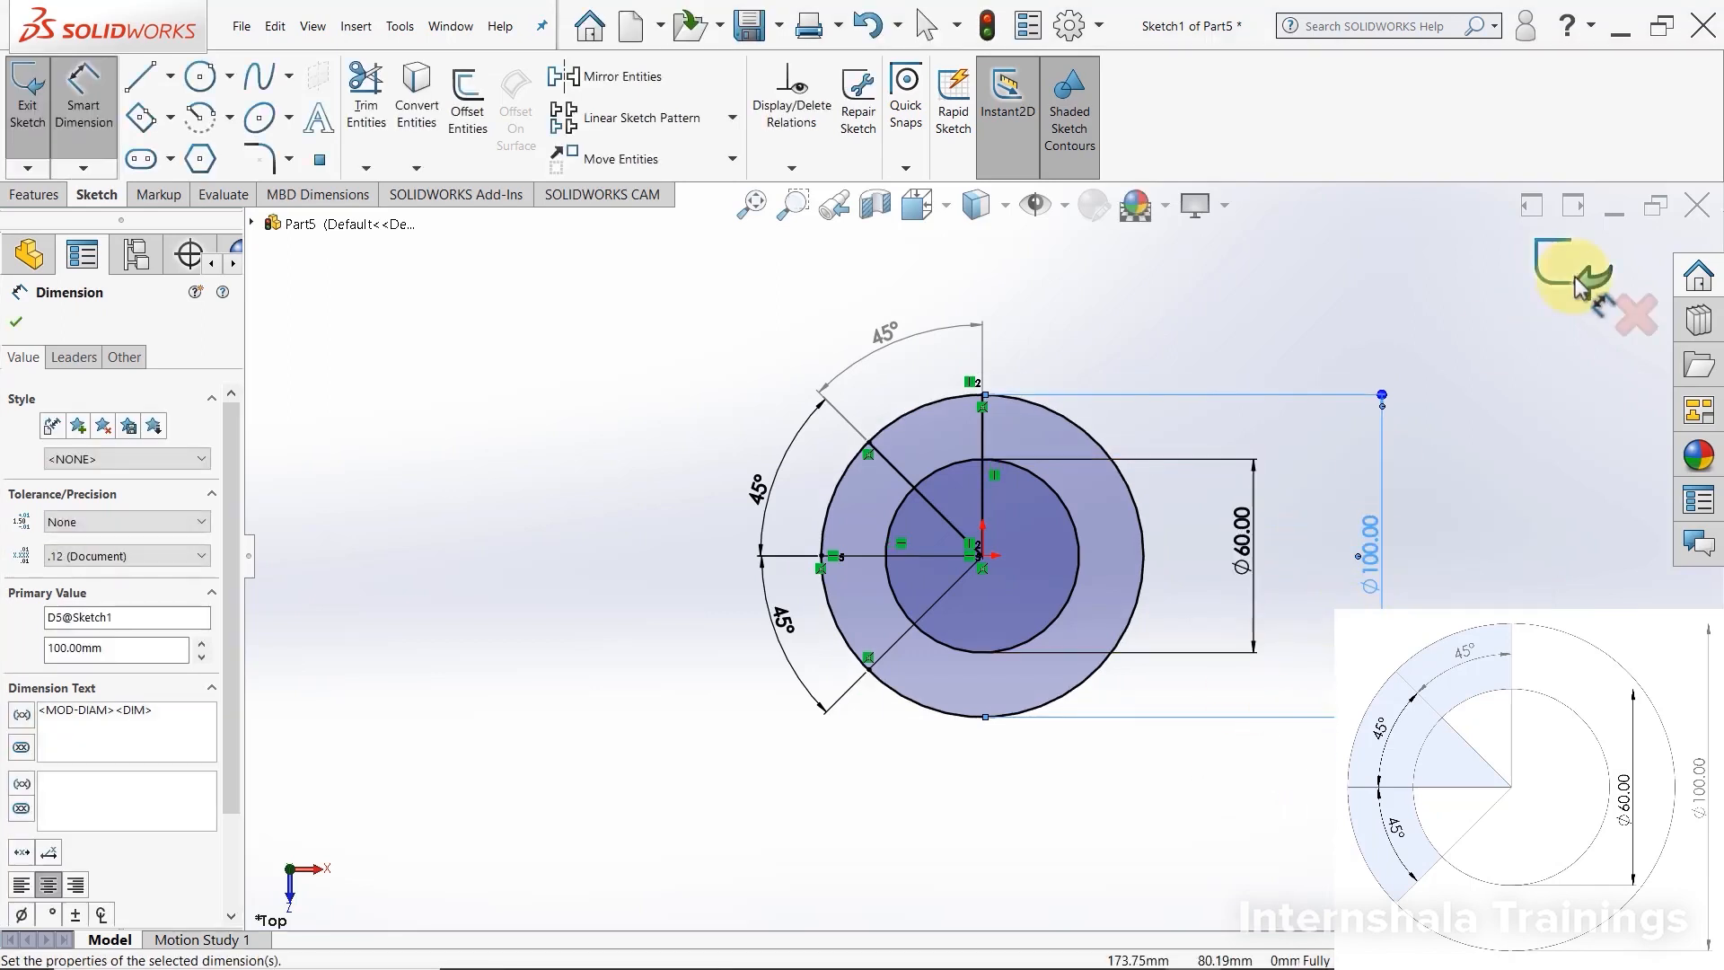
click(90, 115)
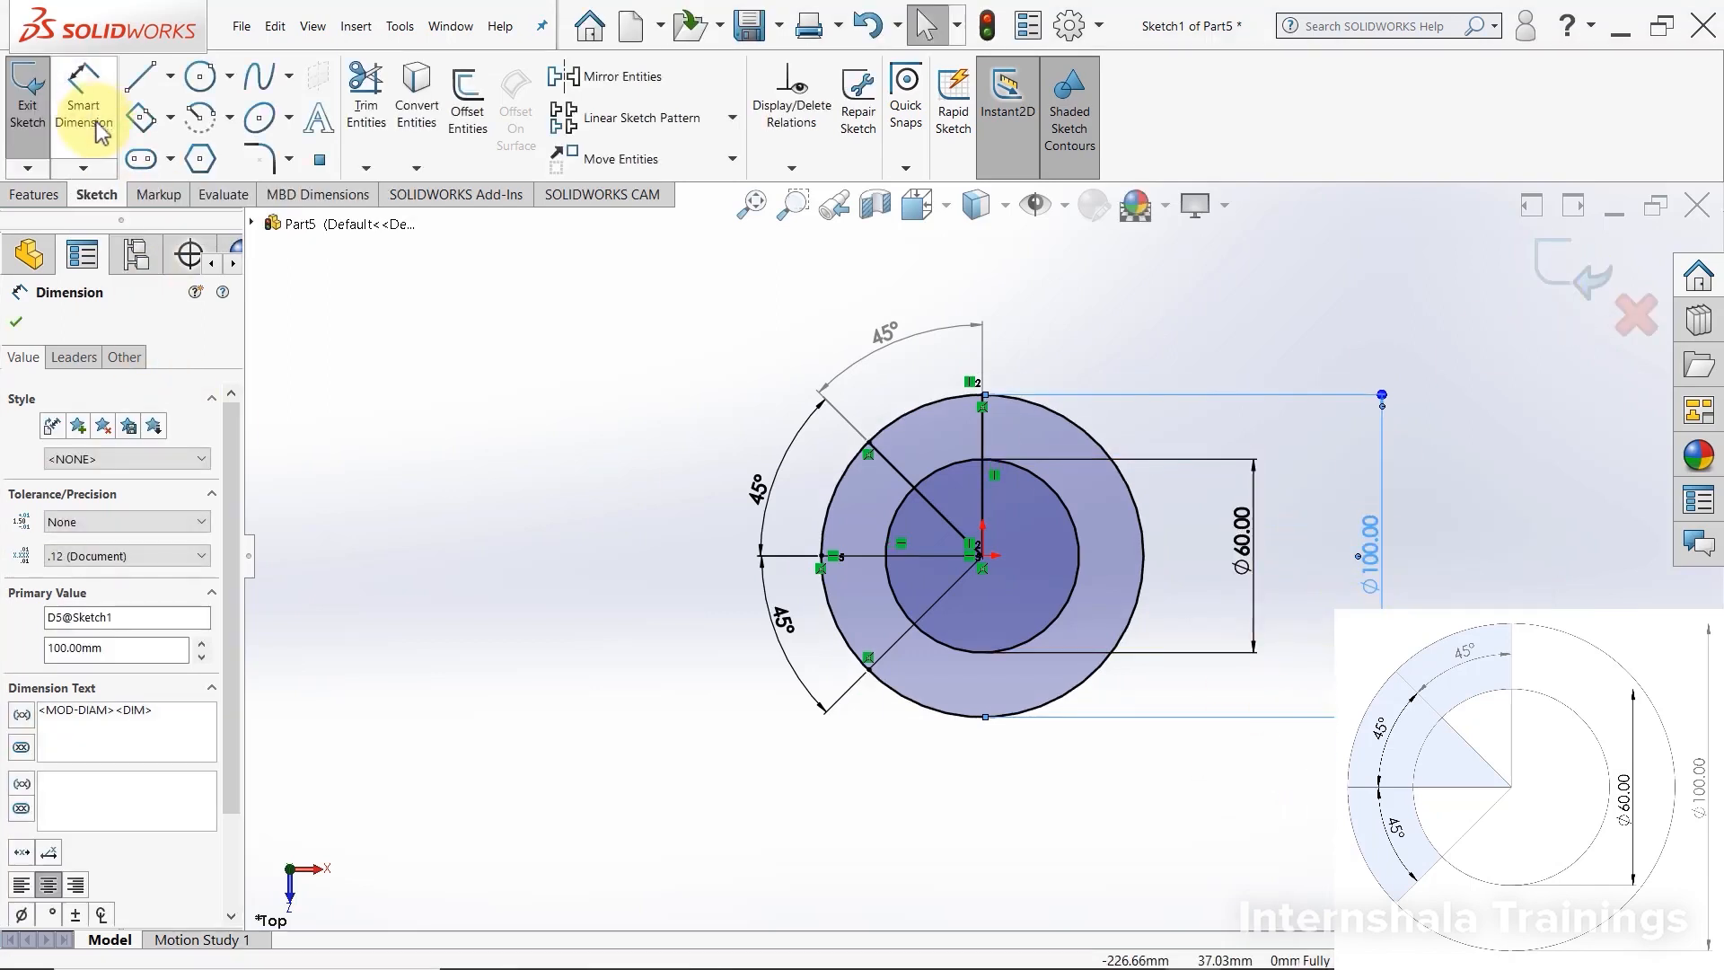
Extrude the three left-hand 45-degree ring segments and the inner wedge between the upper-left and horizontal lines as a blind 10 mm boss.
mouse_move(1071, 624)
middle_down()
mouse_move(1089, 550)
mouse_move(1030, 662)
middle_up()
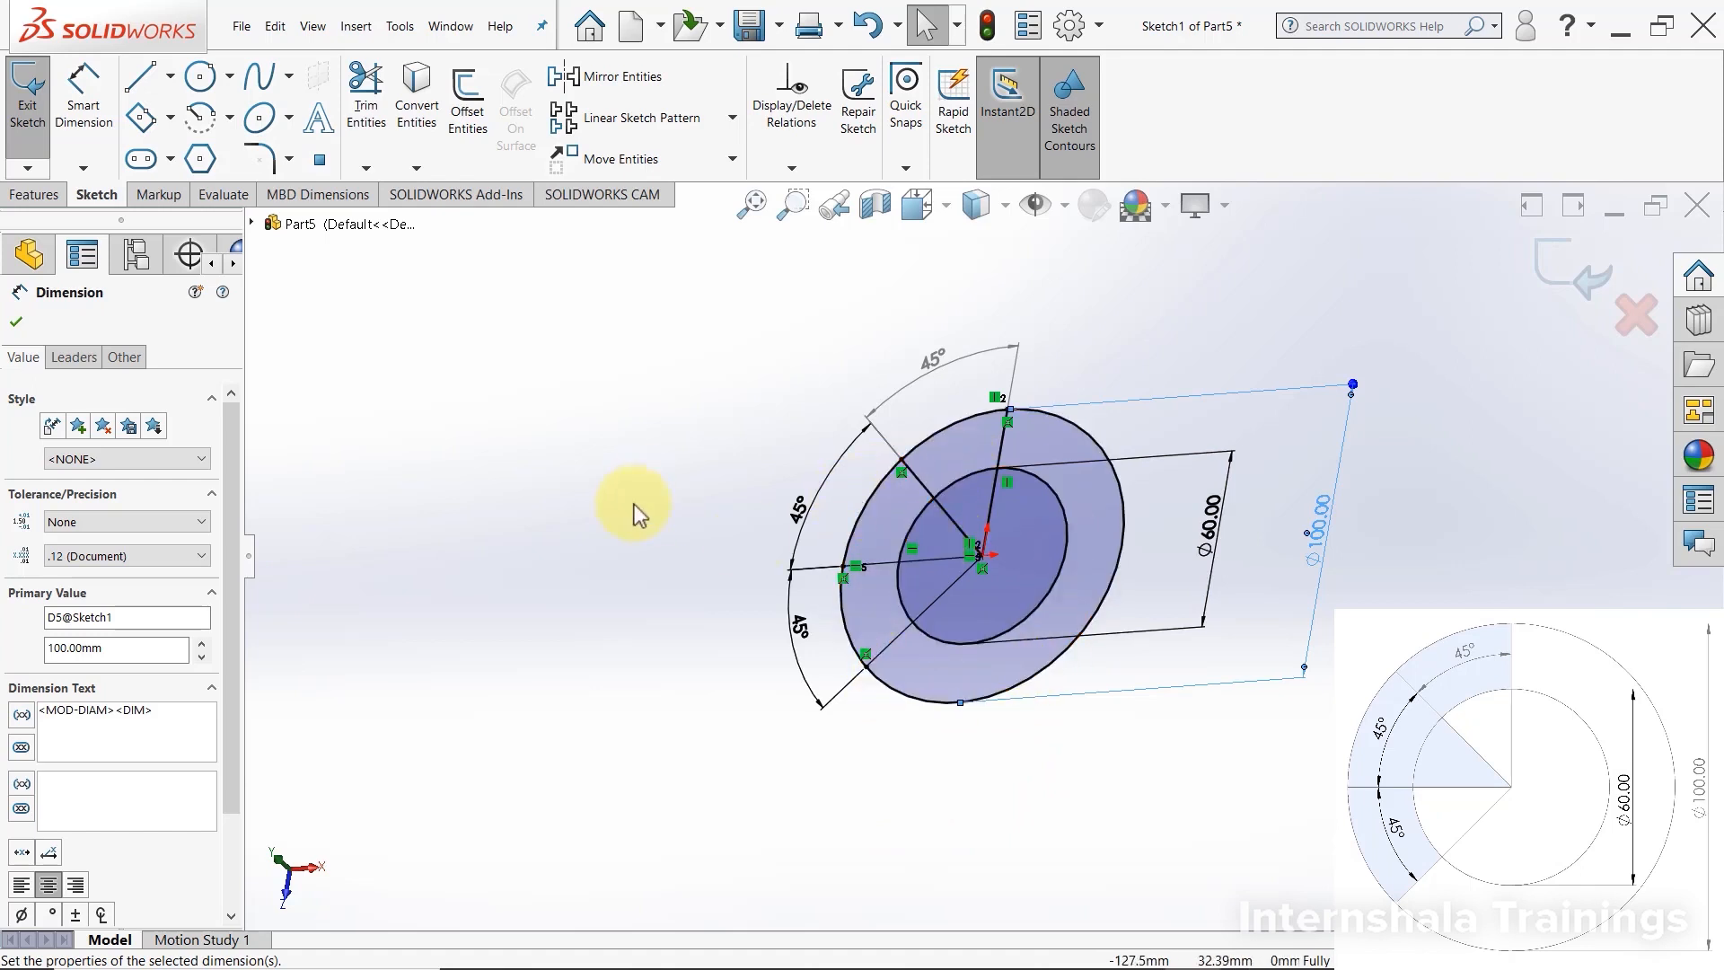
click(31, 198)
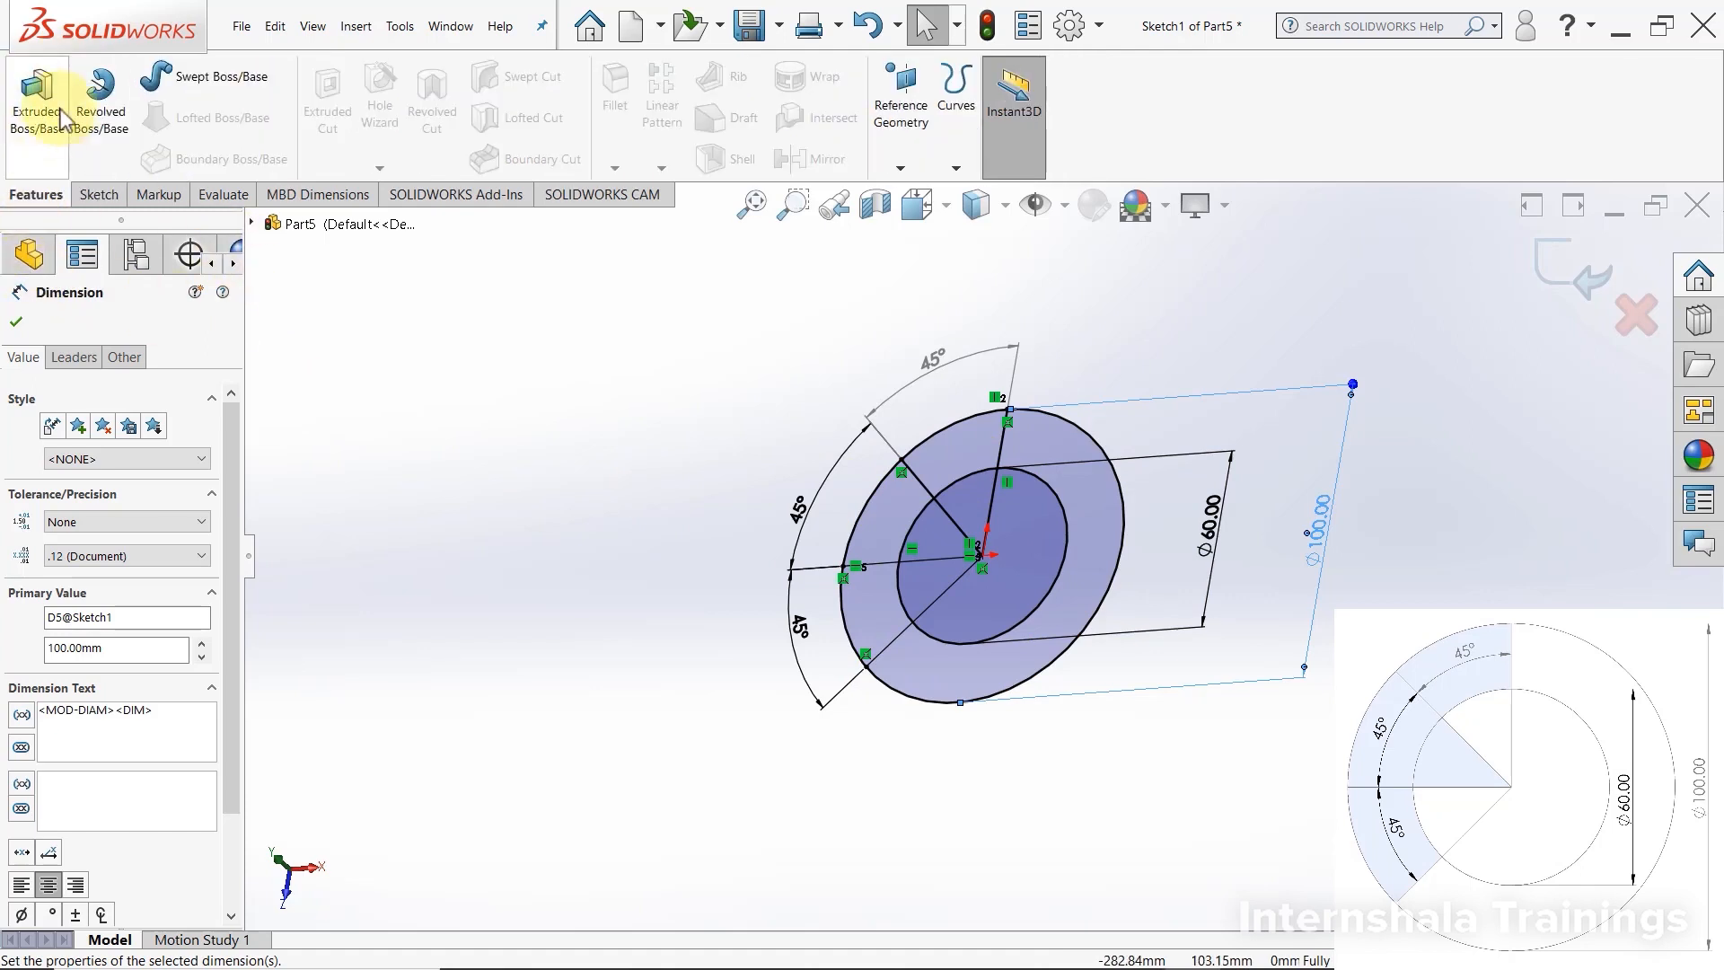
click(52, 135)
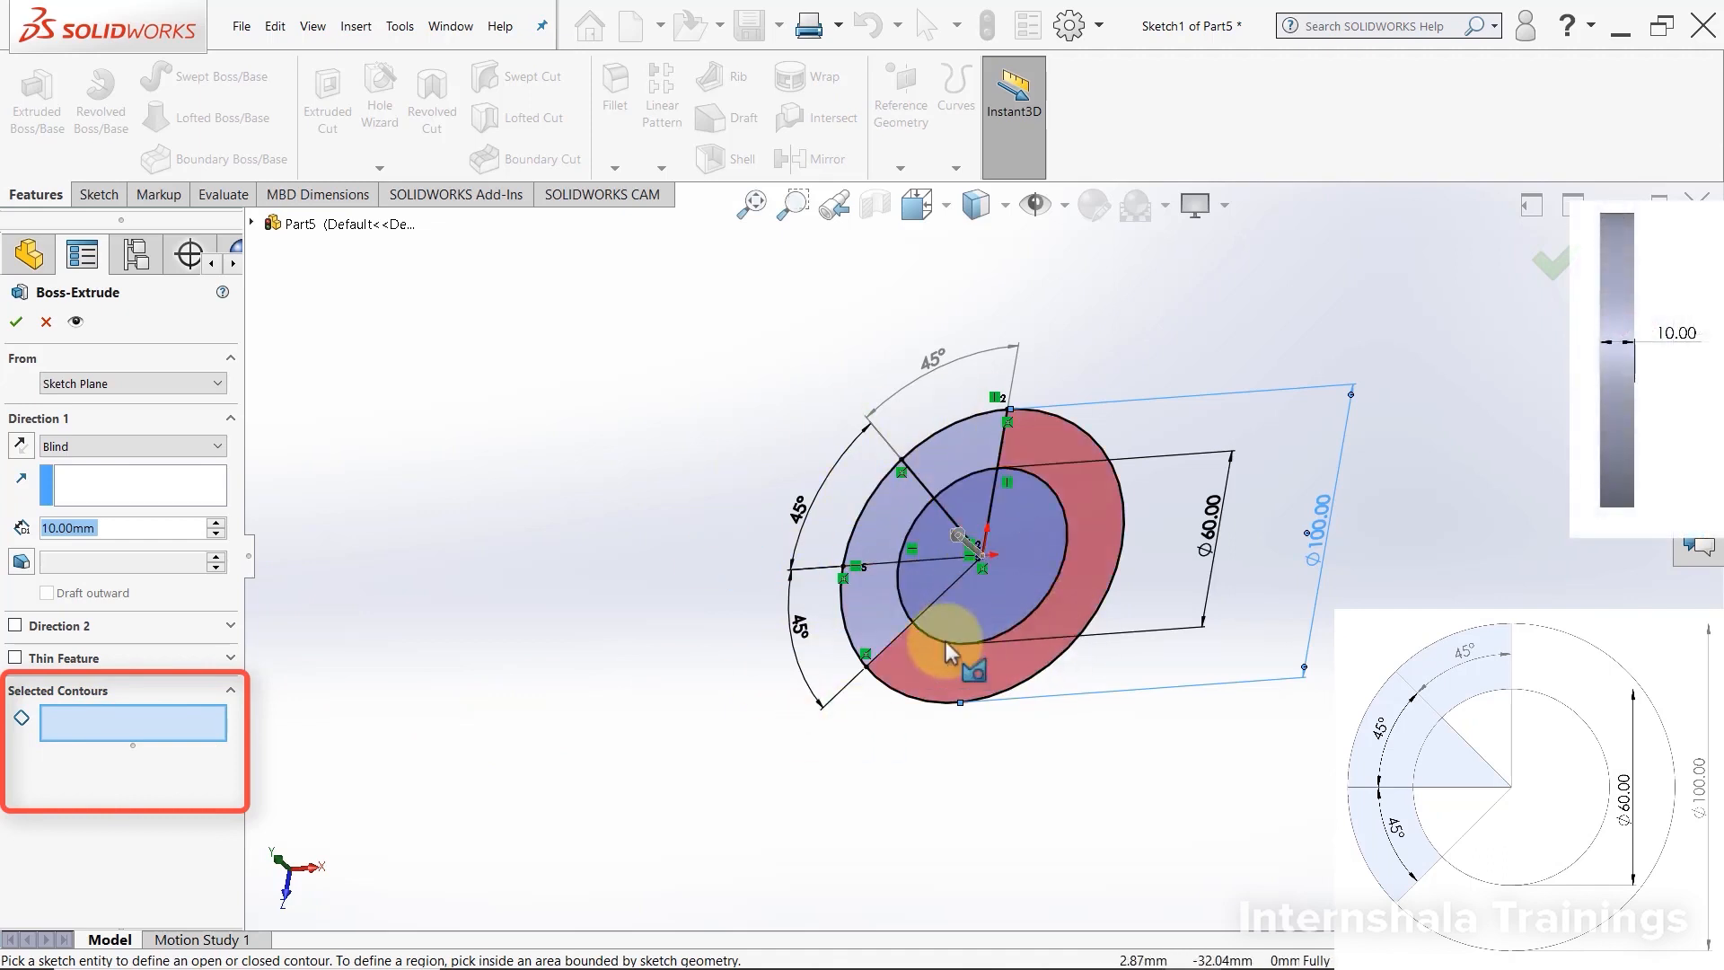
click(956, 465)
click(889, 521)
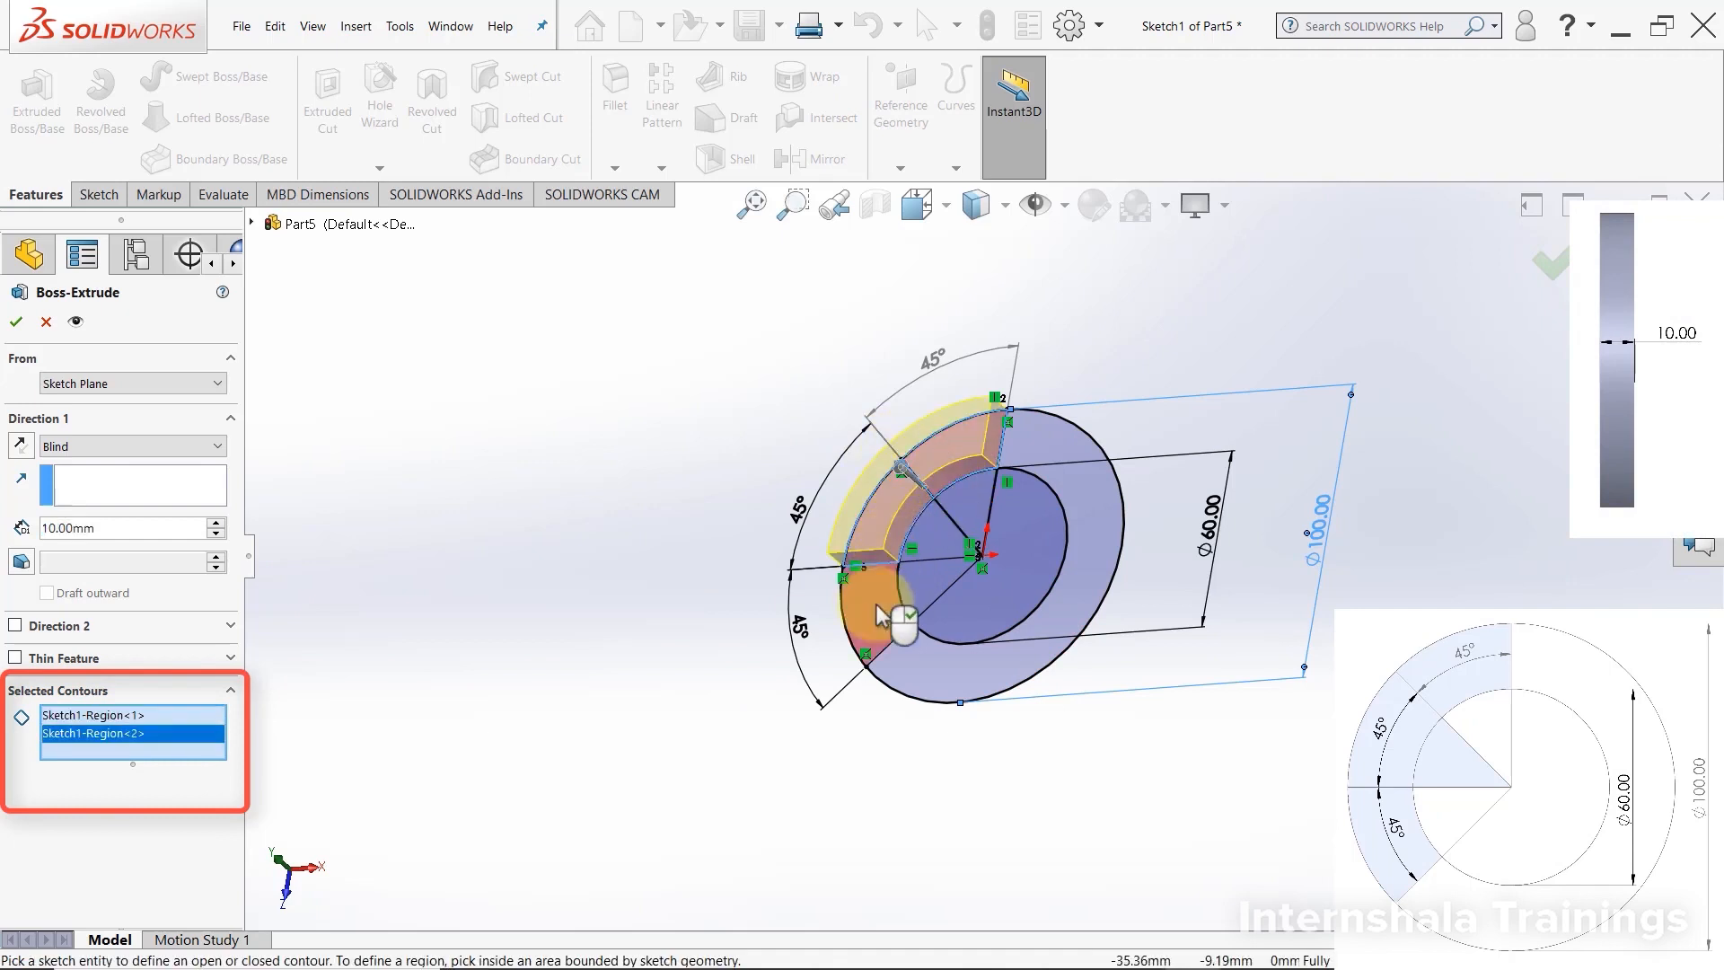
click(877, 619)
click(930, 544)
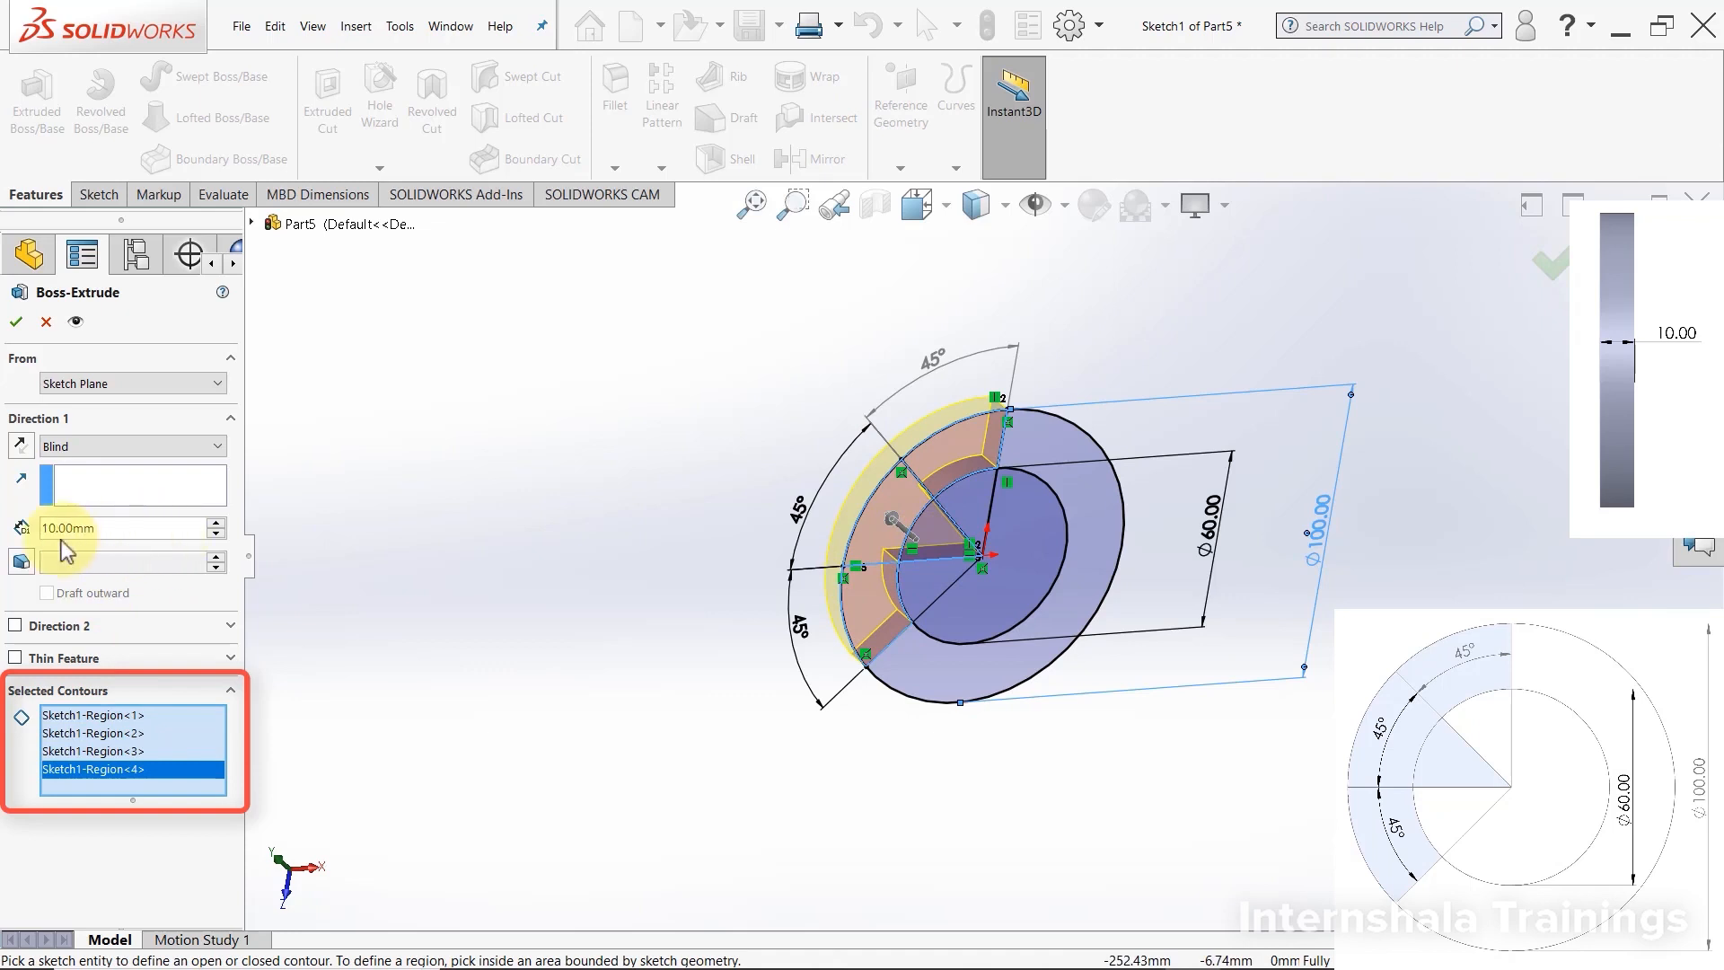
click(17, 323)
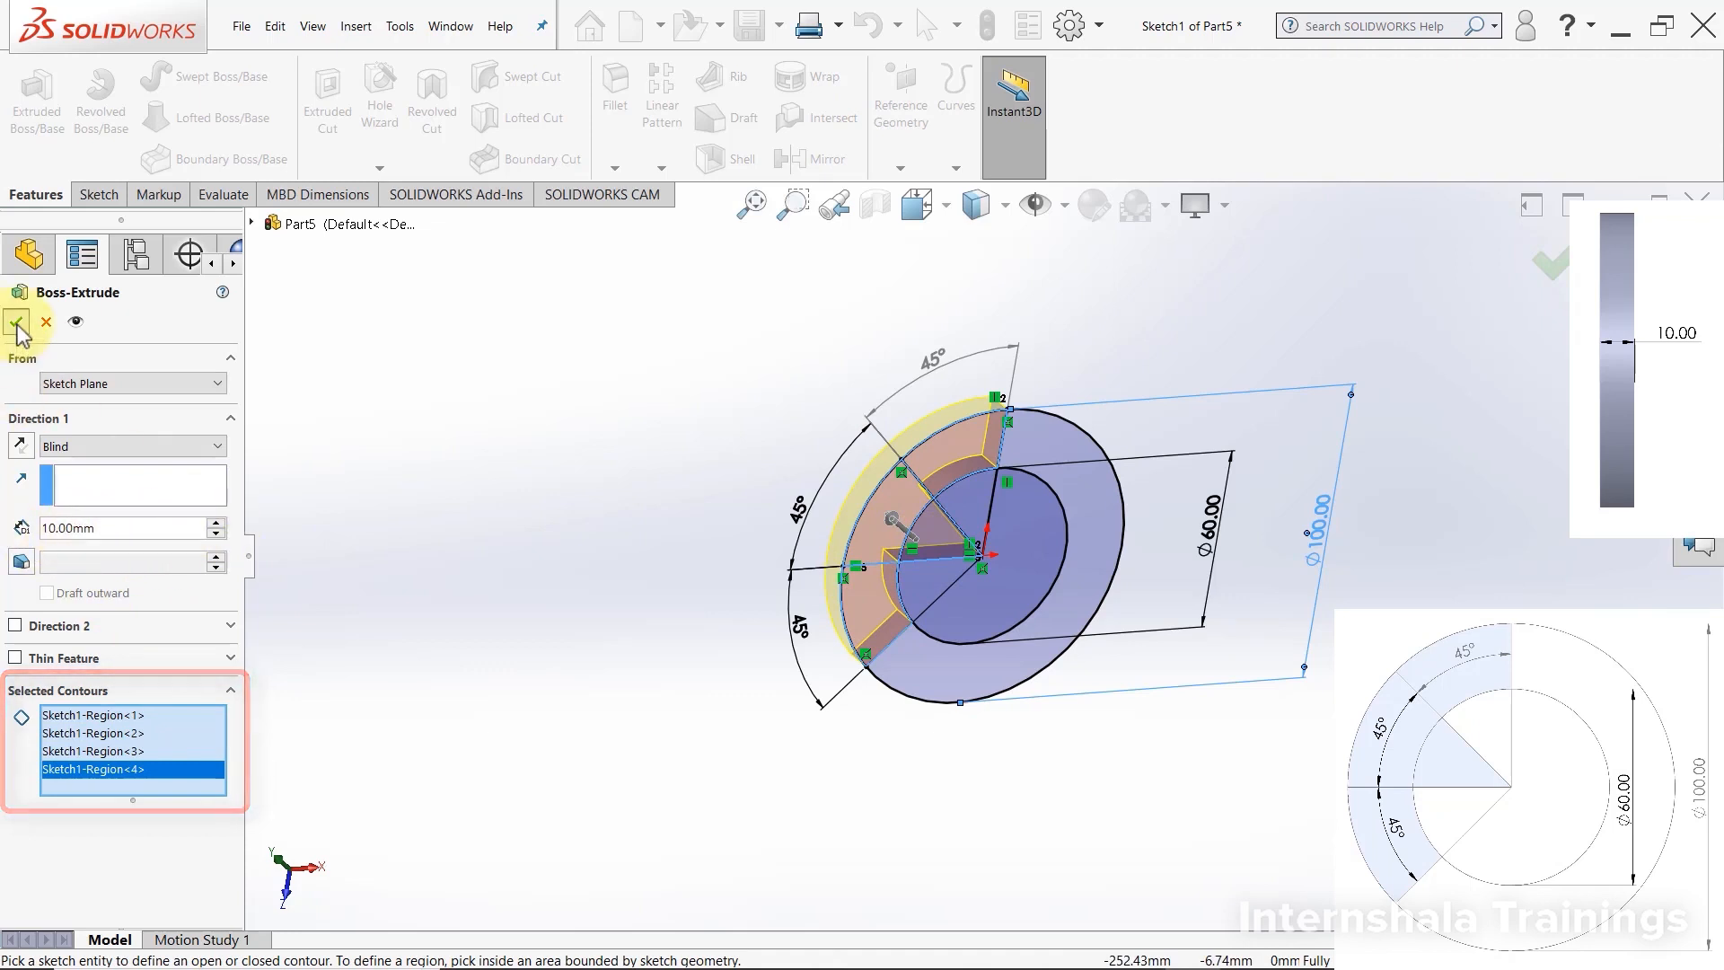
middle_drag(527, 469, 997, 558)
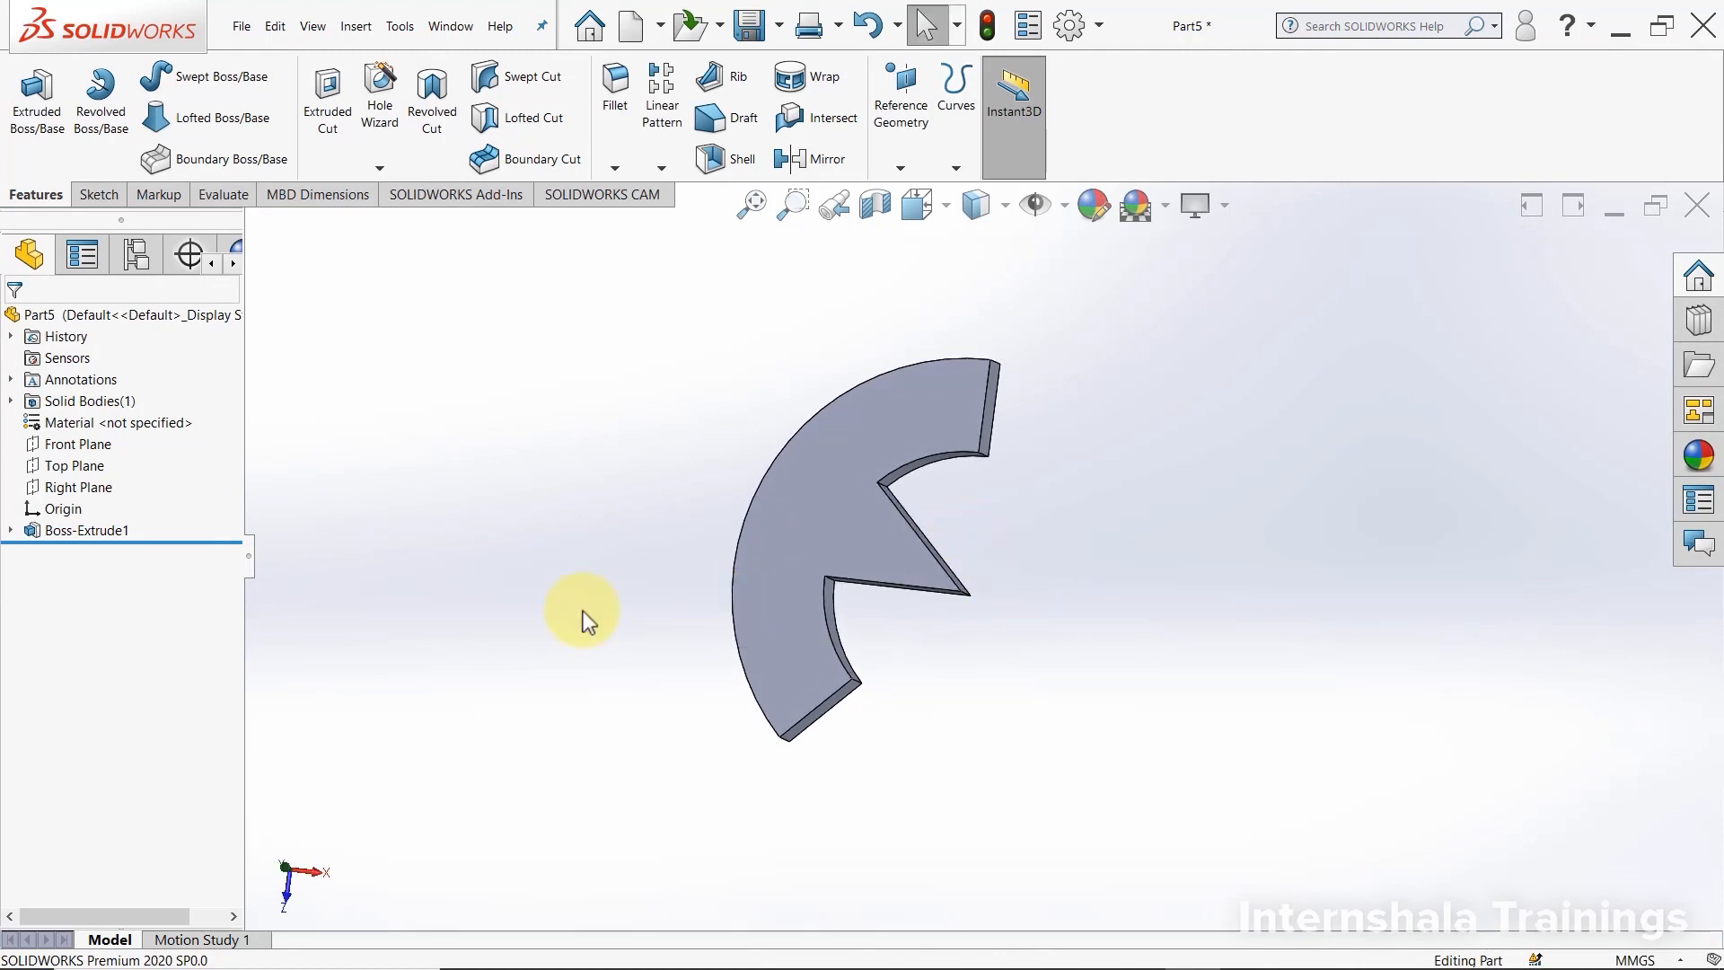